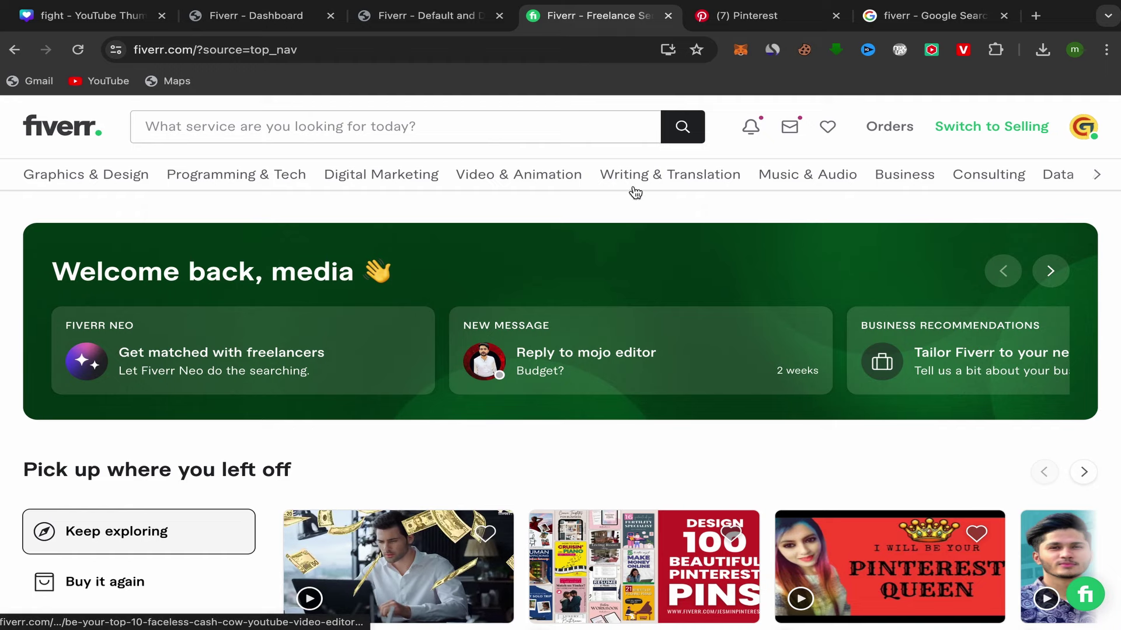
Step: Open the Affiliates page linked in the Fiverr site's footer and review its offers, commission plan and benefits
scroll(685, 462, down, 20)
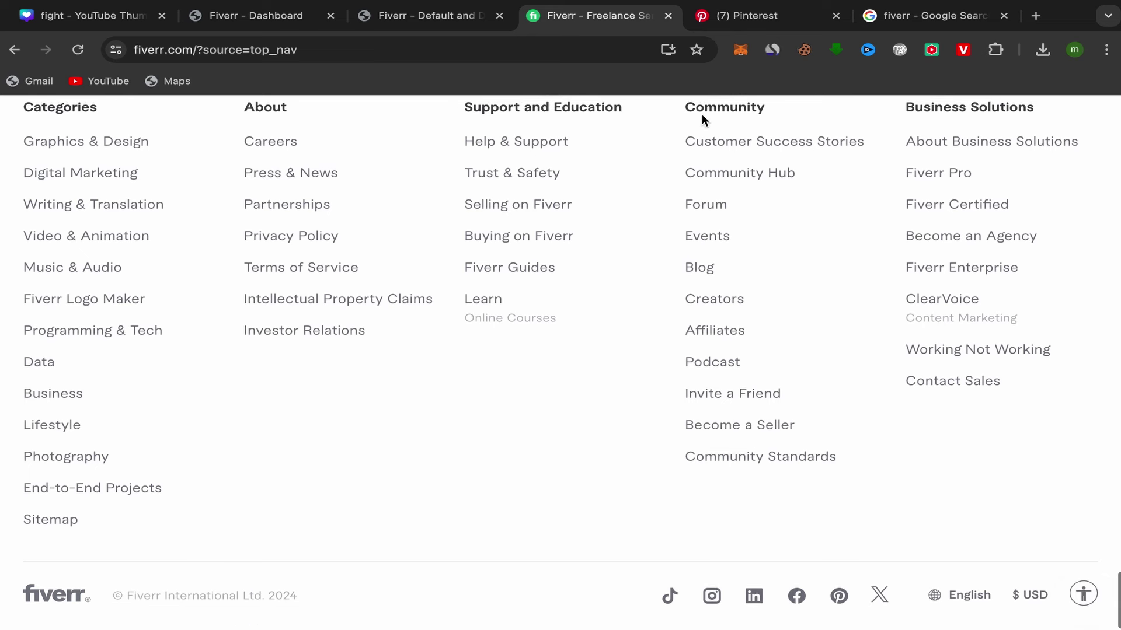
click(706, 335)
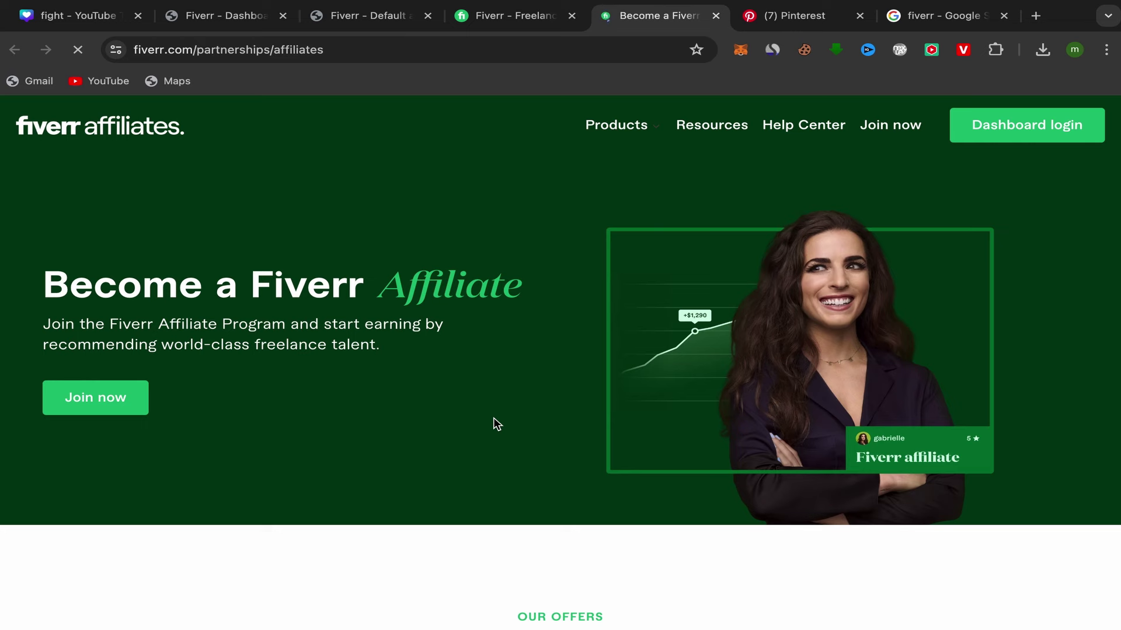
scroll(493, 417, down, 1)
scroll(493, 419, down, 10)
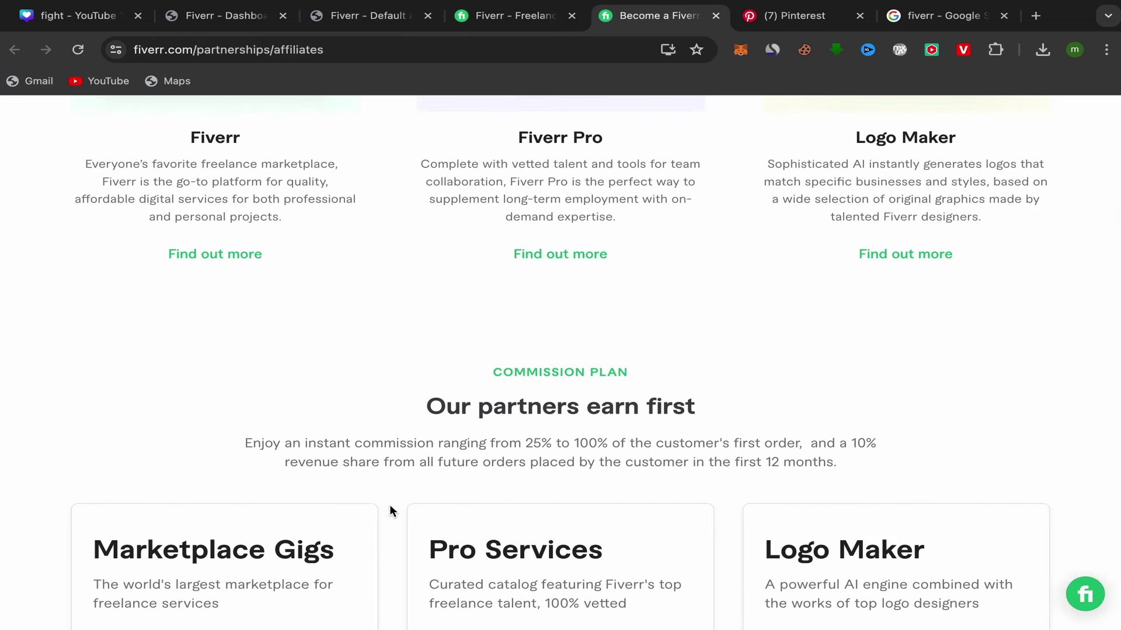
scroll(390, 511, down, 6)
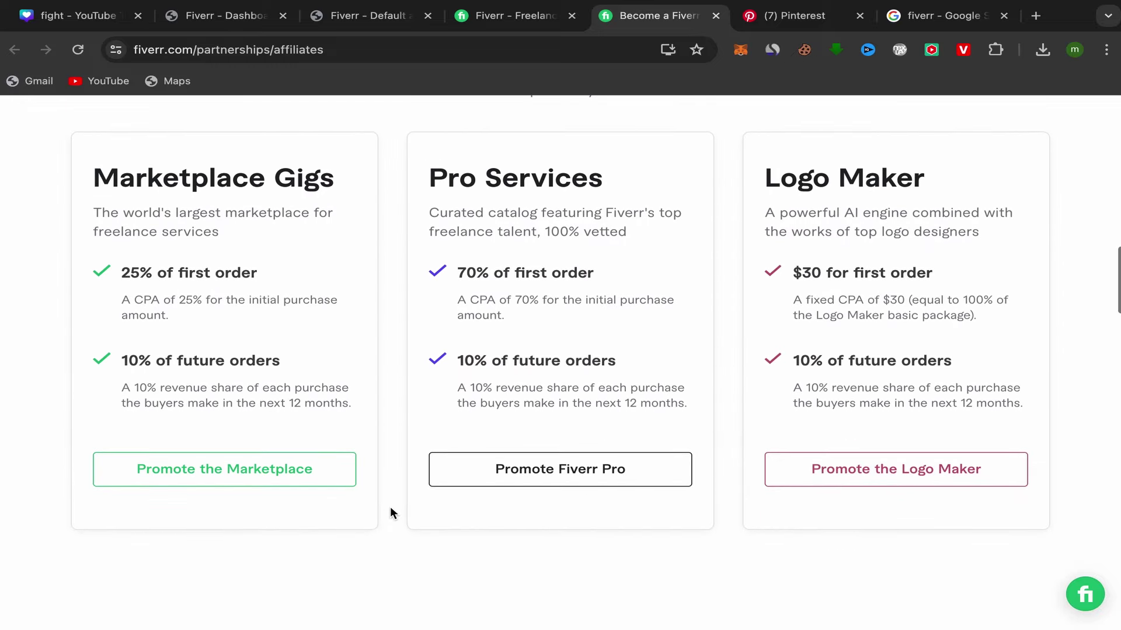
scroll(390, 513, down, 6)
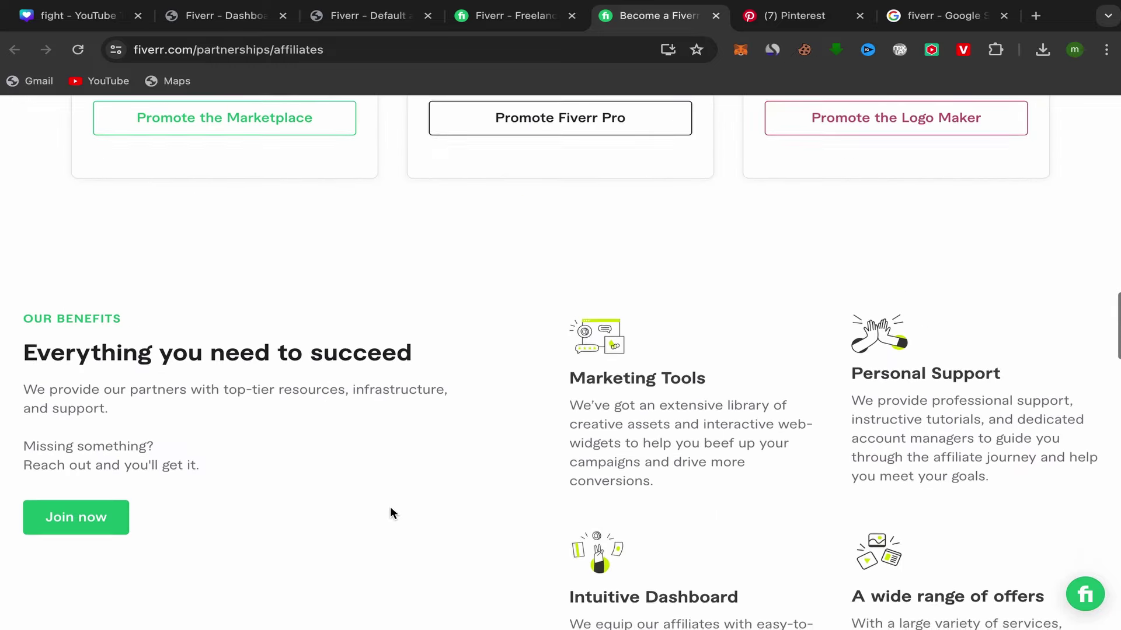
key(Home)
scroll(394, 513, down, 1)
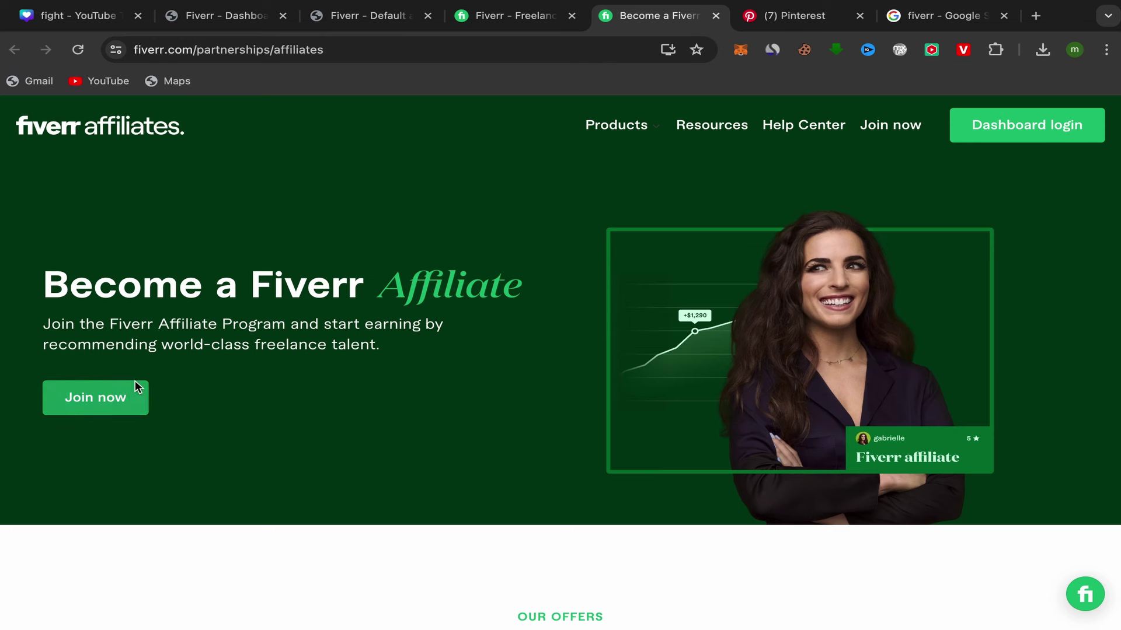
Step: Open the affiliate sign-up form and set the account type to Private and the main source of traffic to No
click(105, 404)
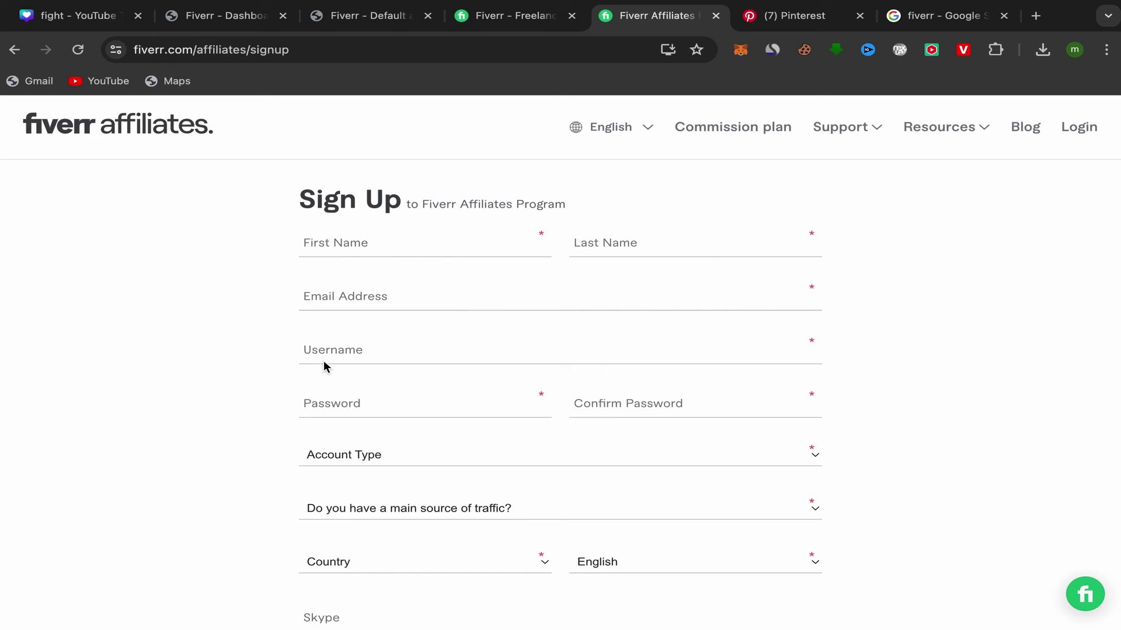
click(337, 456)
click(331, 475)
scroll(331, 466, down, 2)
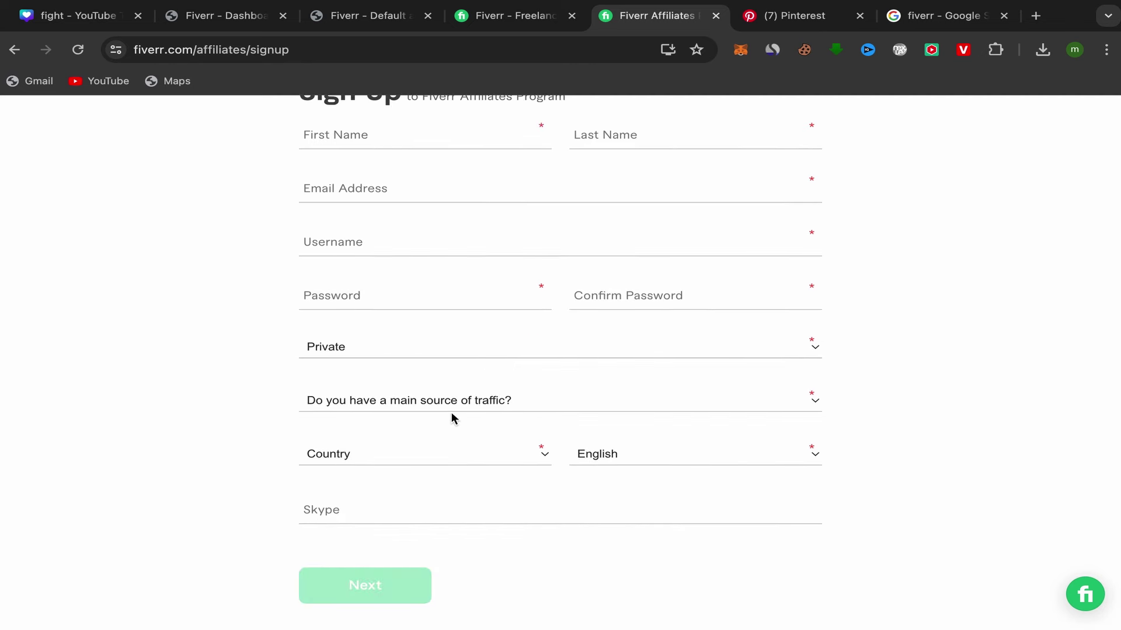
click(439, 409)
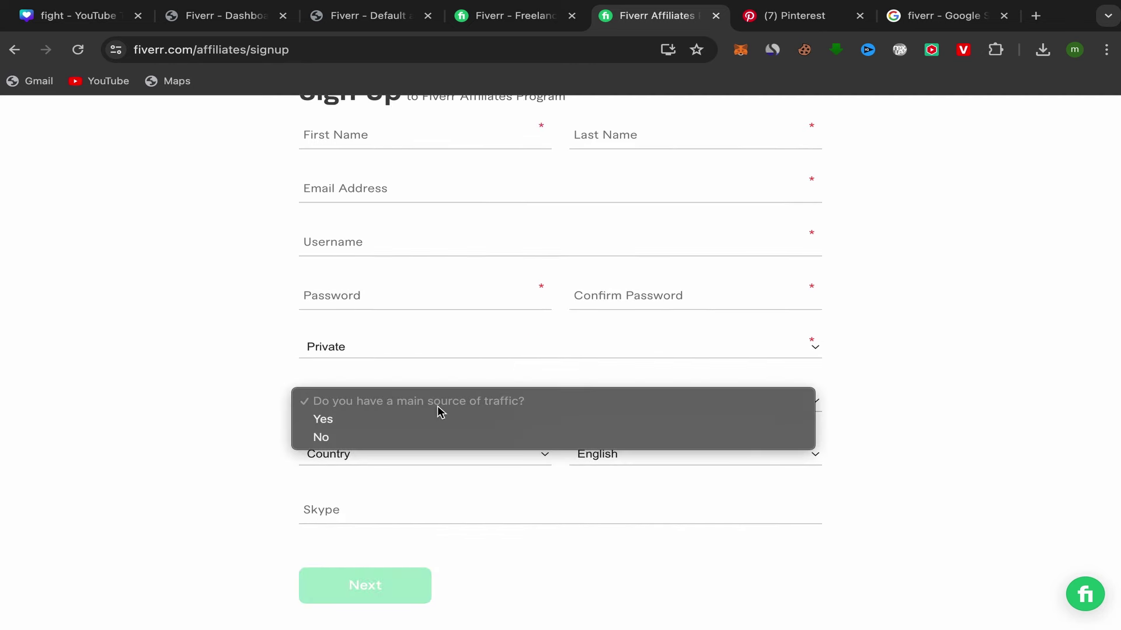
click(352, 436)
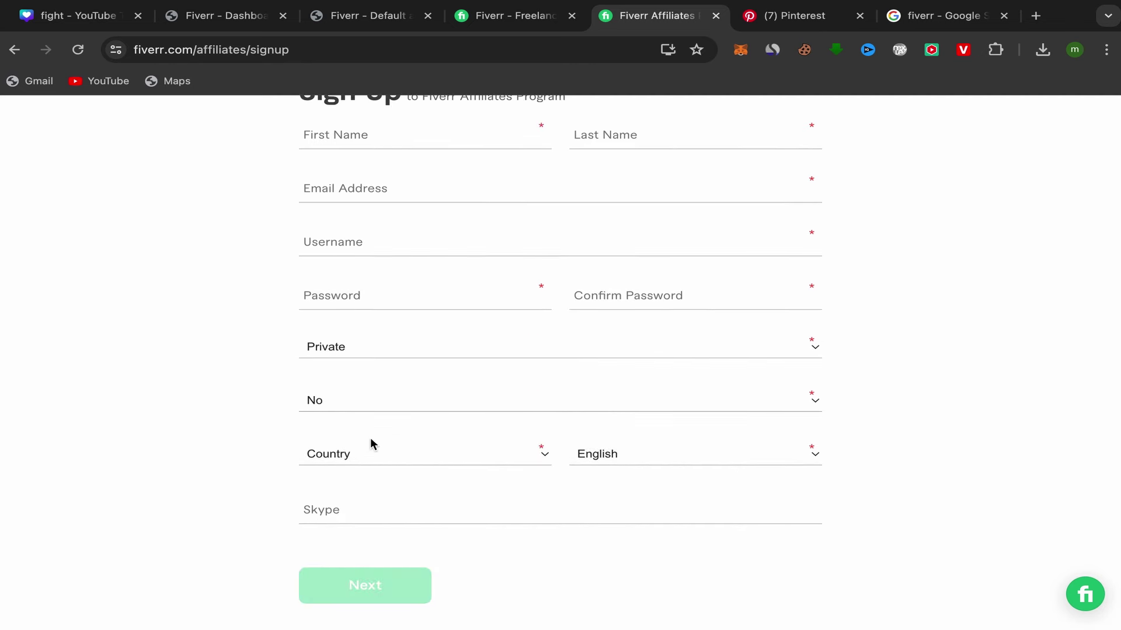
Step: Check the available country and language options in the affiliate sign-up form without changing them
click(341, 456)
click(271, 557)
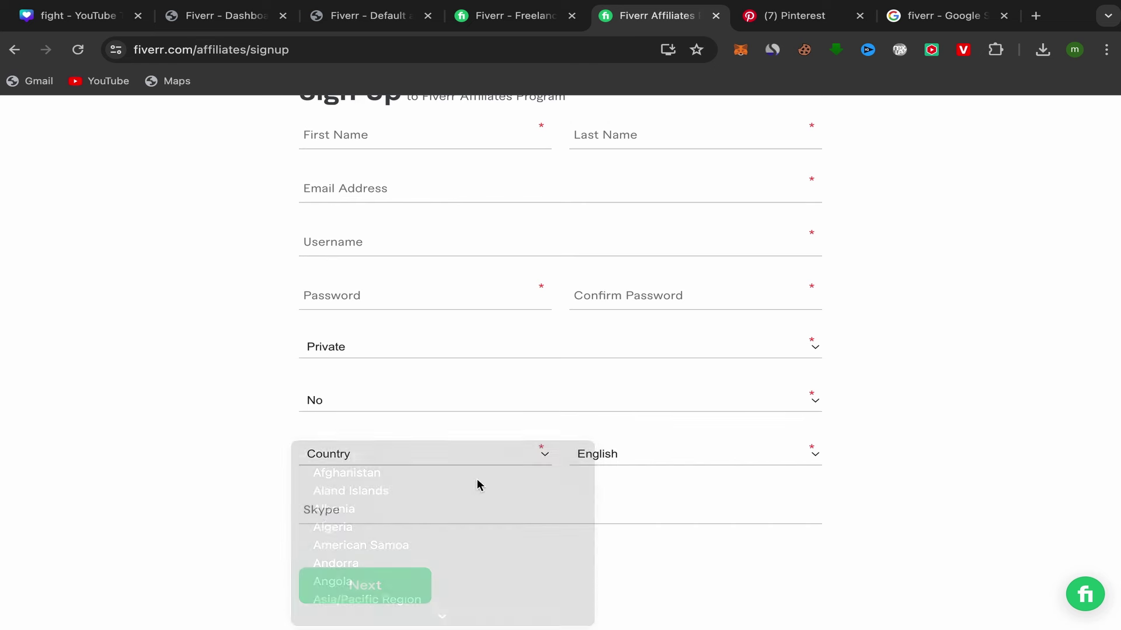
click(604, 455)
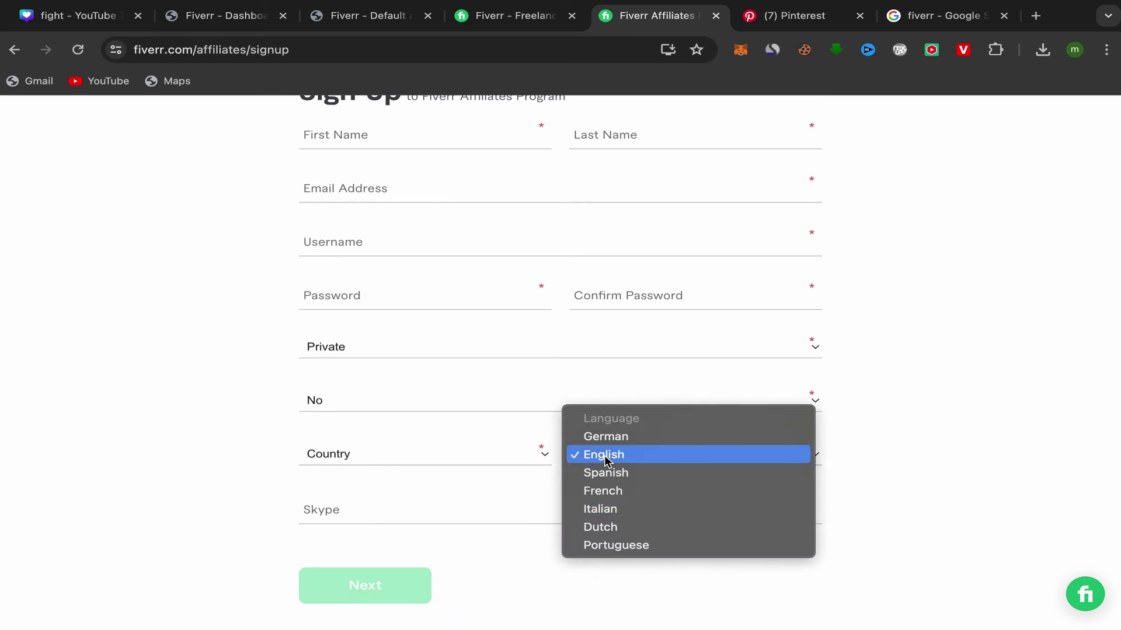
click(502, 565)
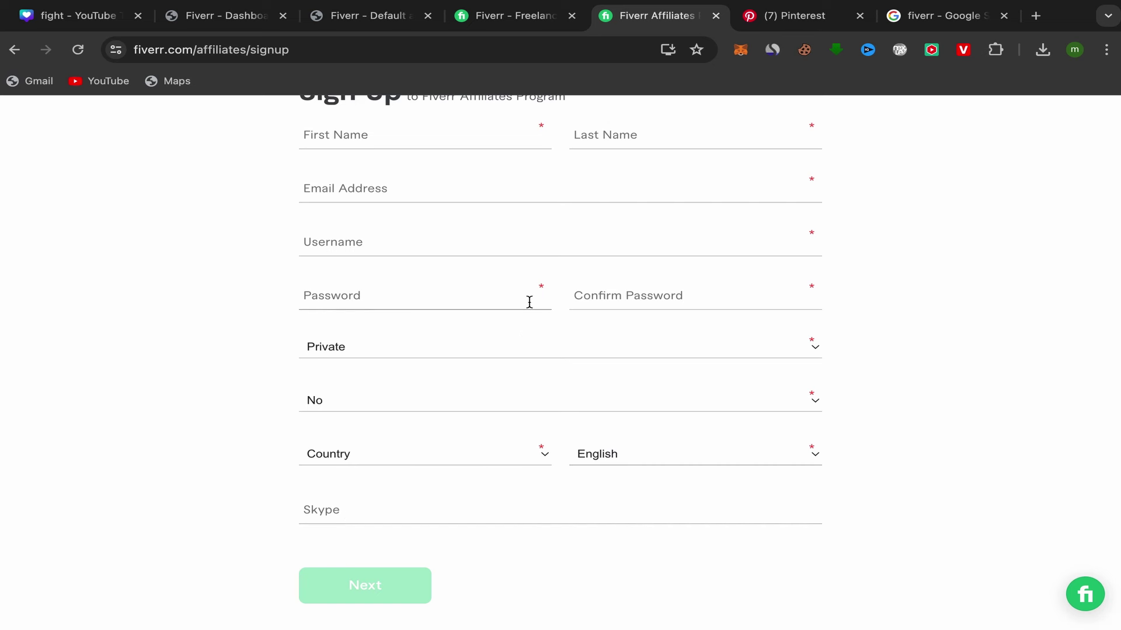
scroll(610, 231, up, 2)
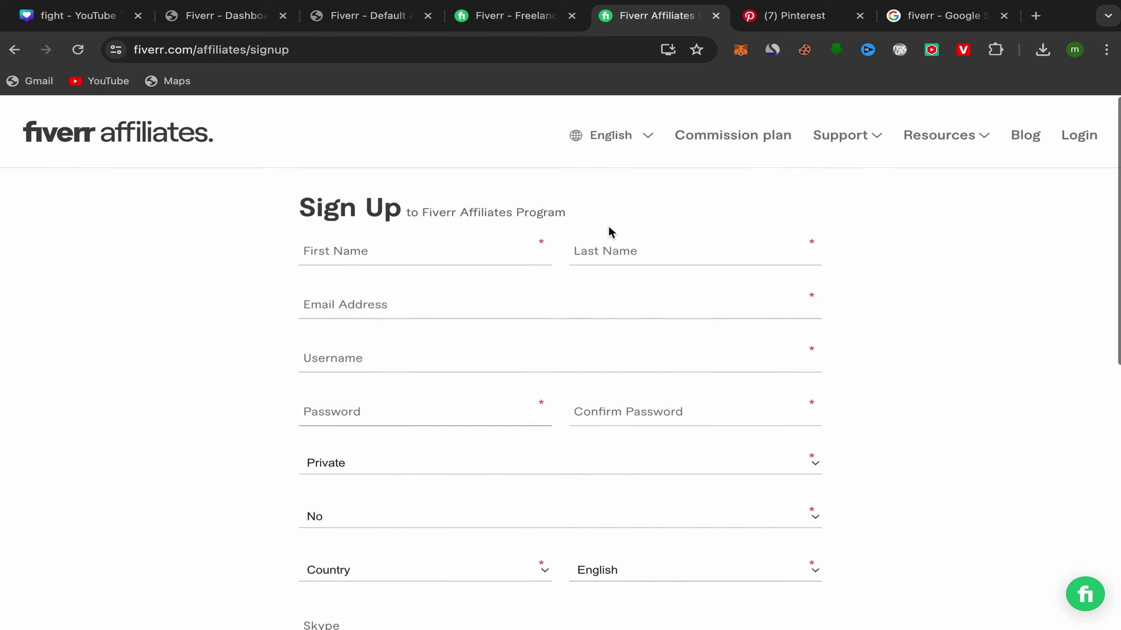
Step: Switch to the Fiverr affiliate dashboard and review the previous month's commission, clicks and registration figures
click(232, 18)
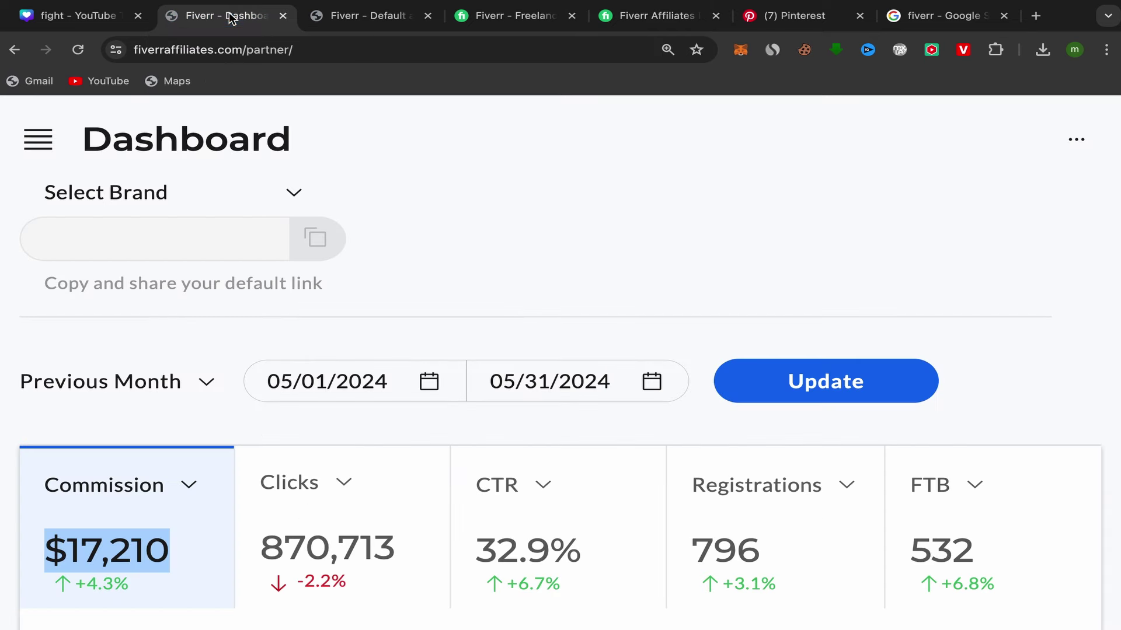
click(489, 432)
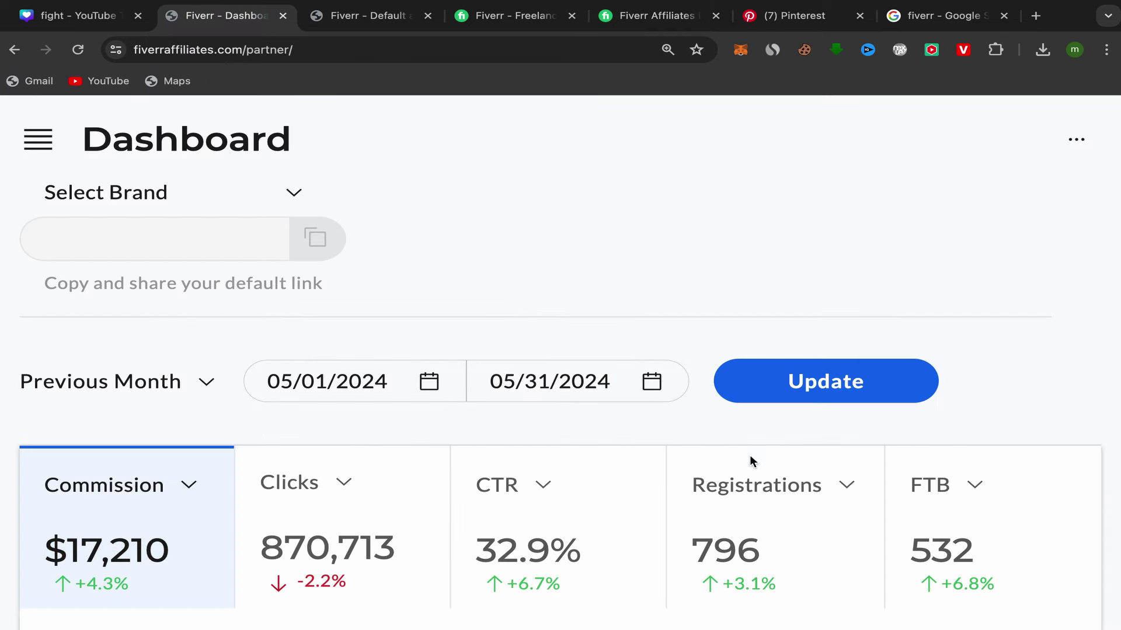
scroll(524, 341, down, 1)
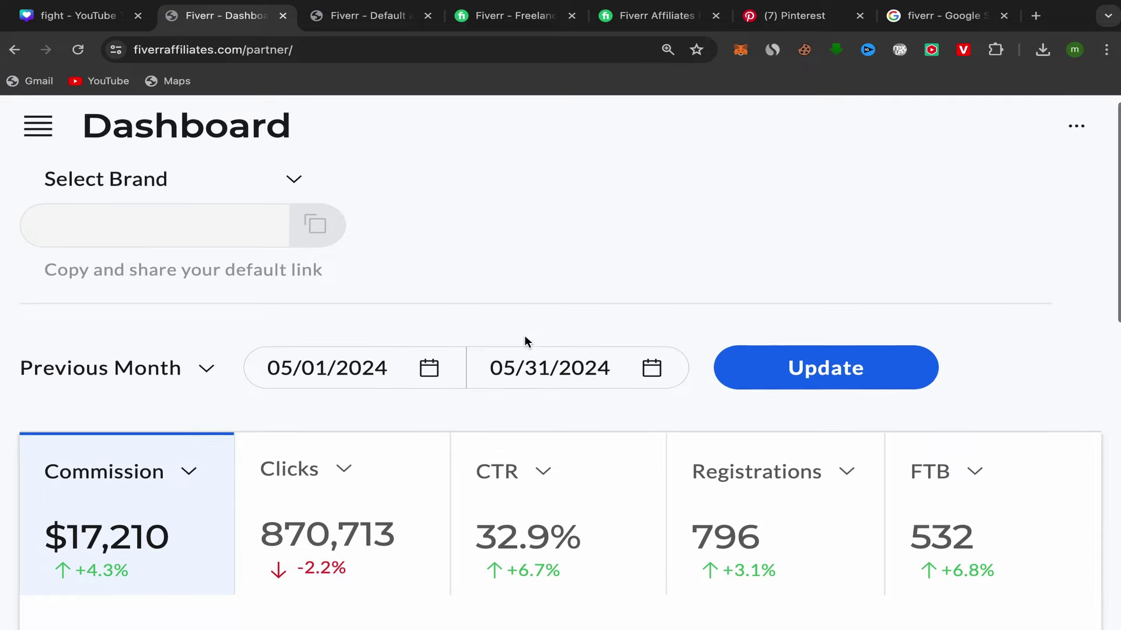
scroll(524, 337, down, 1)
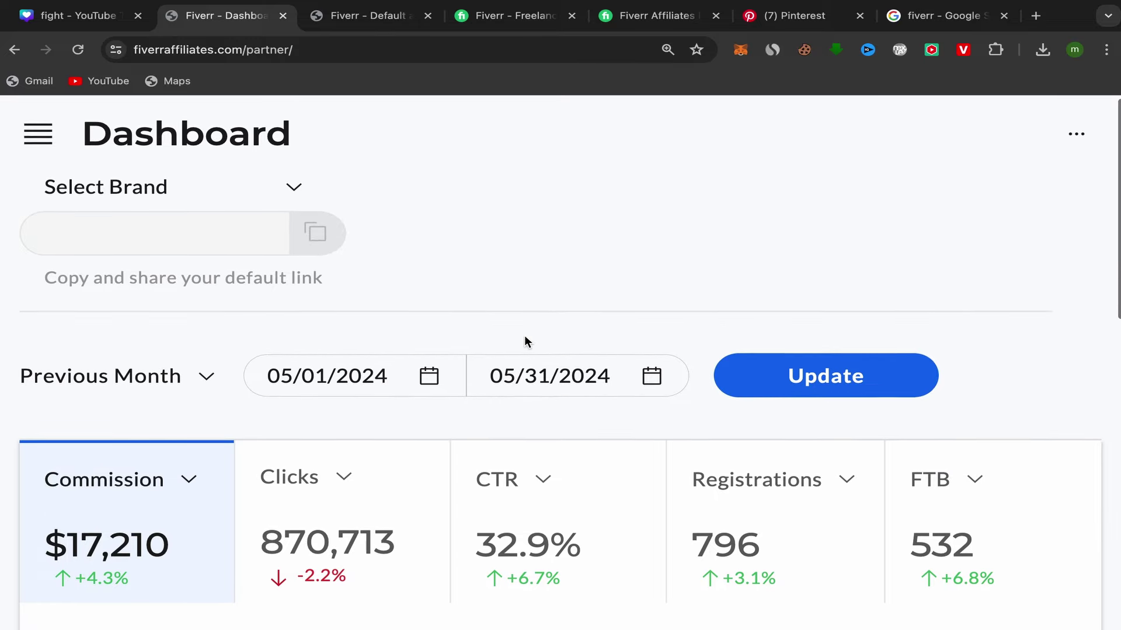
scroll(524, 338, down, 1)
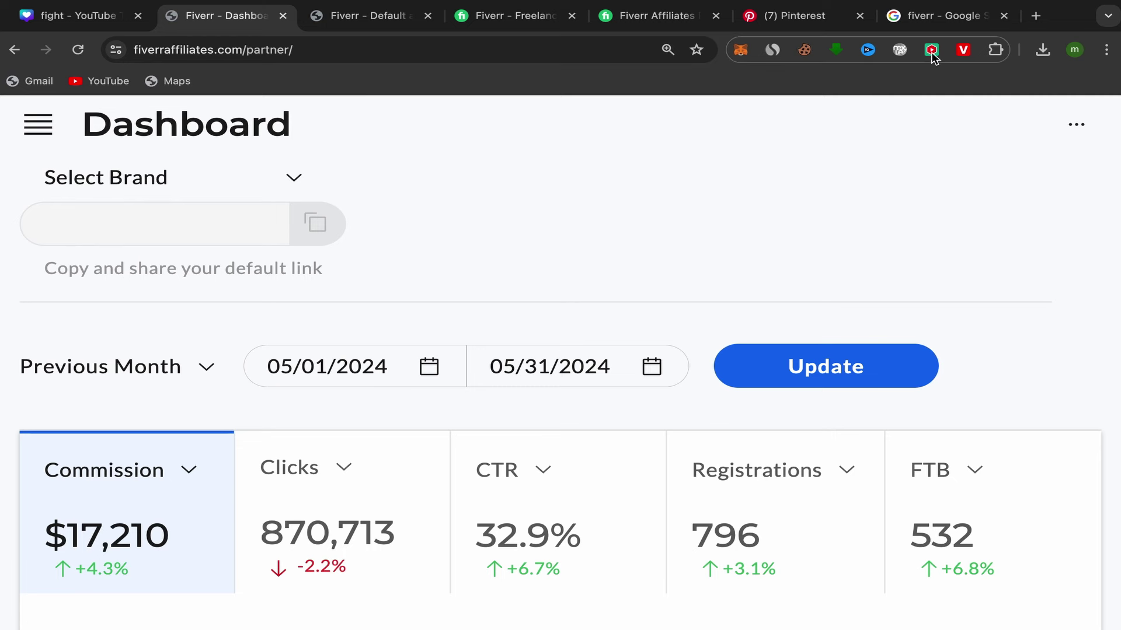
Step: Switch to the Google results page and search for pinterest instead of fiverr
click(941, 22)
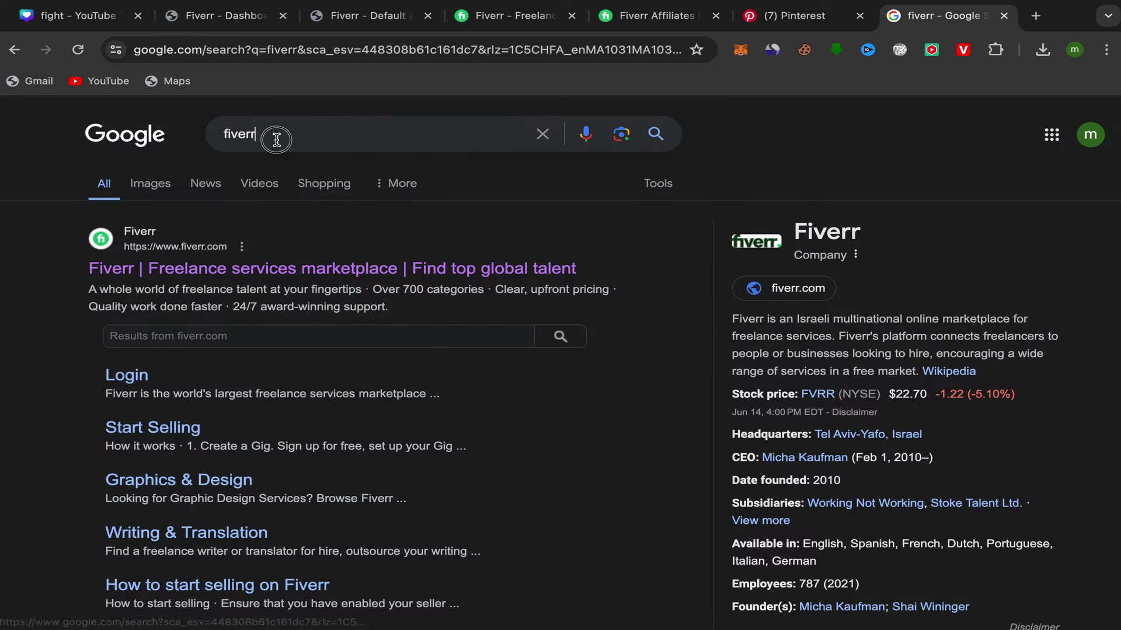
drag(275, 138, 219, 138)
text(pin)
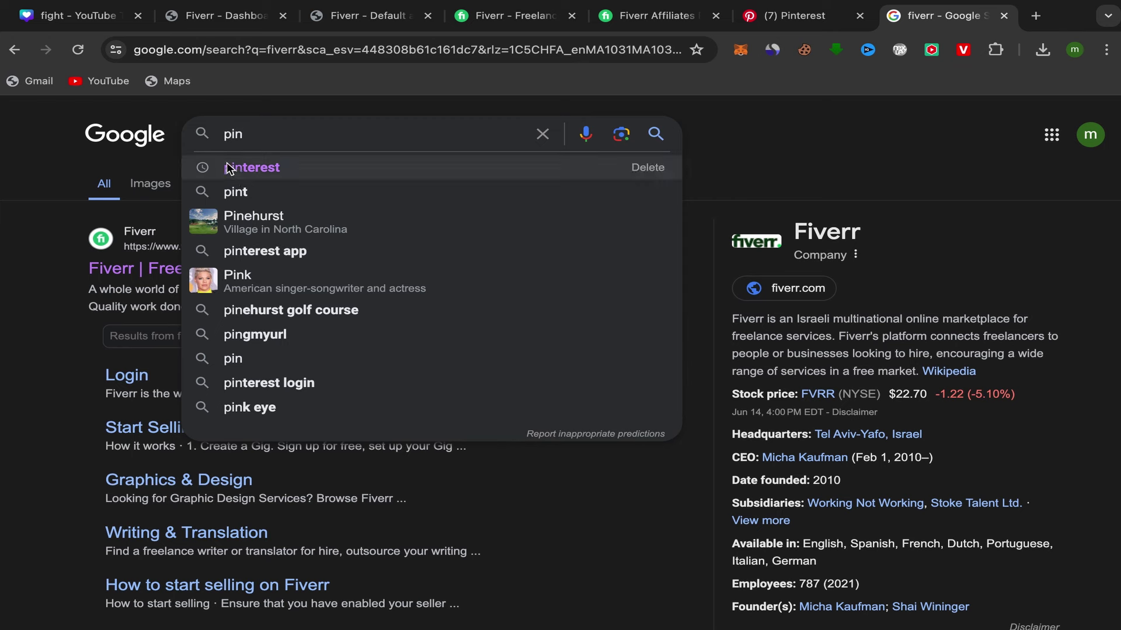
click(240, 167)
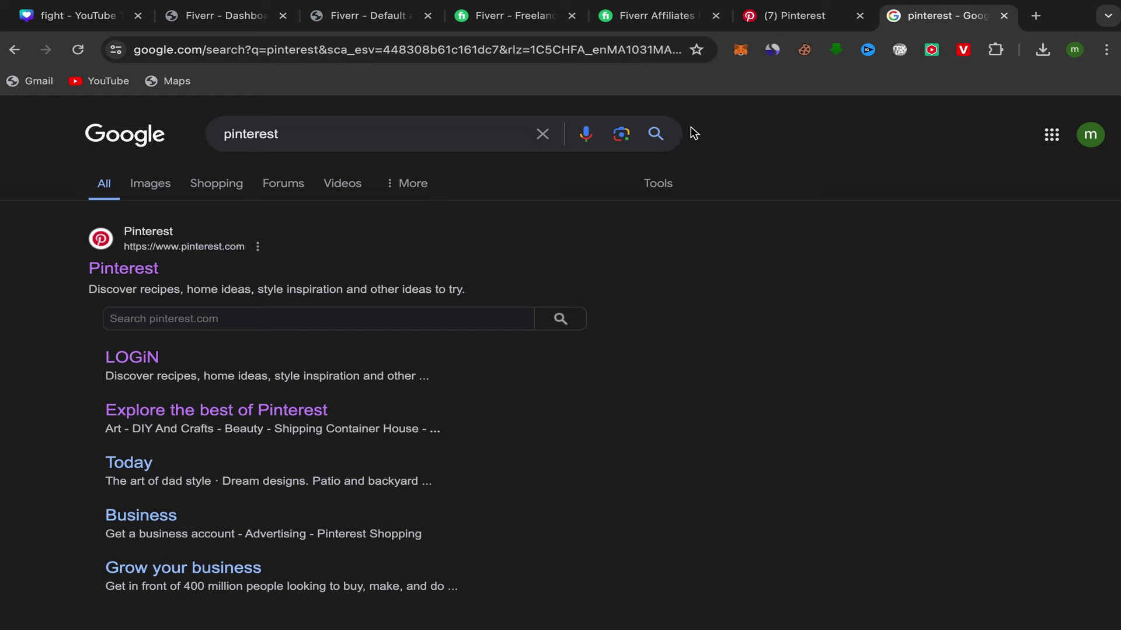
Step: Switch to Pinterest, browse the home feed and check the site's monthly visits with the SimilarSites extension
click(802, 24)
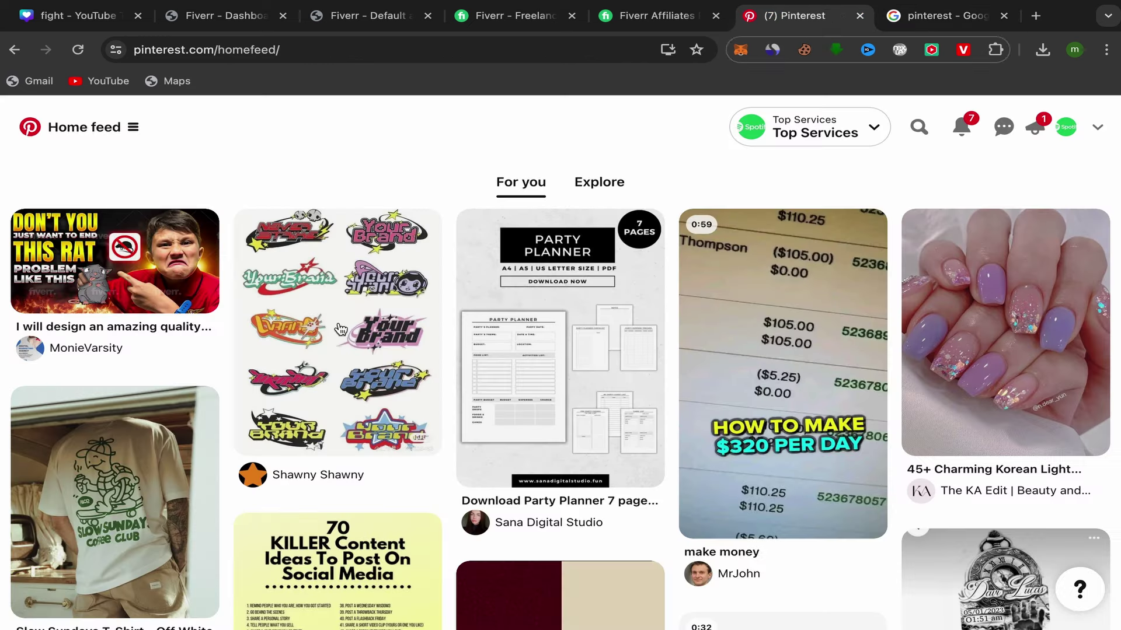
scroll(607, 410, down, 1)
scroll(607, 410, down, 5)
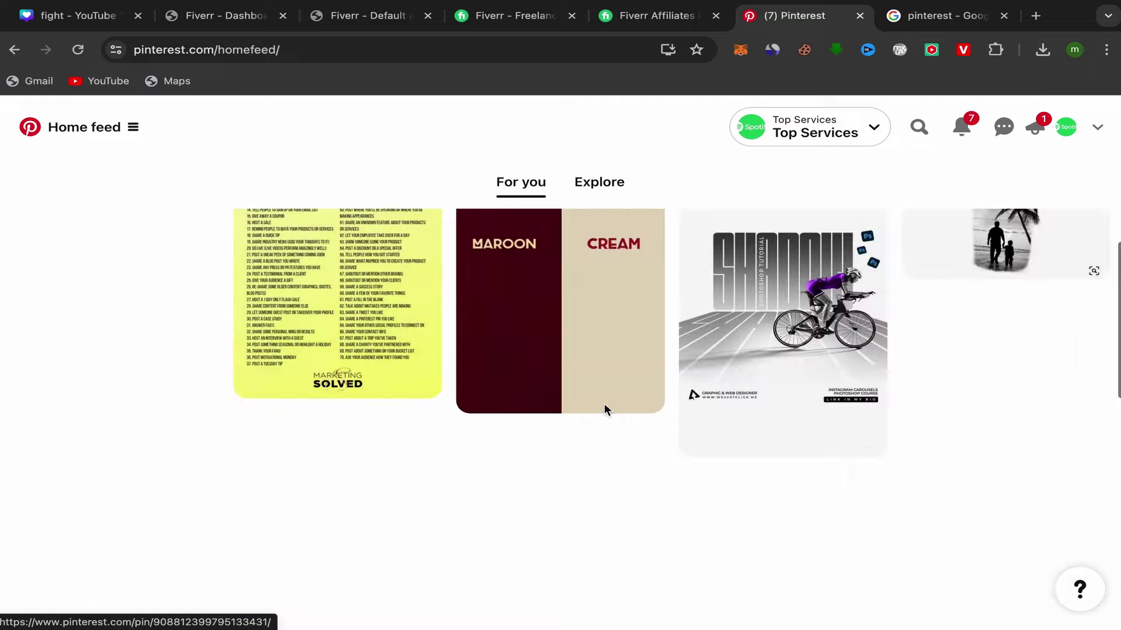
scroll(210, 301, down, 1)
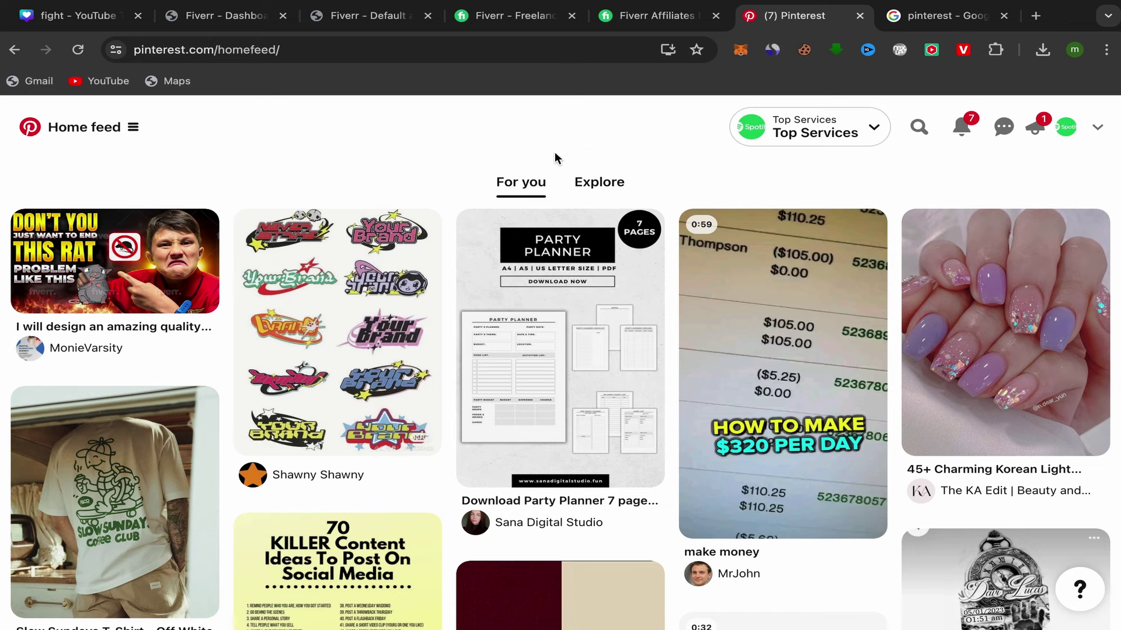
click(775, 51)
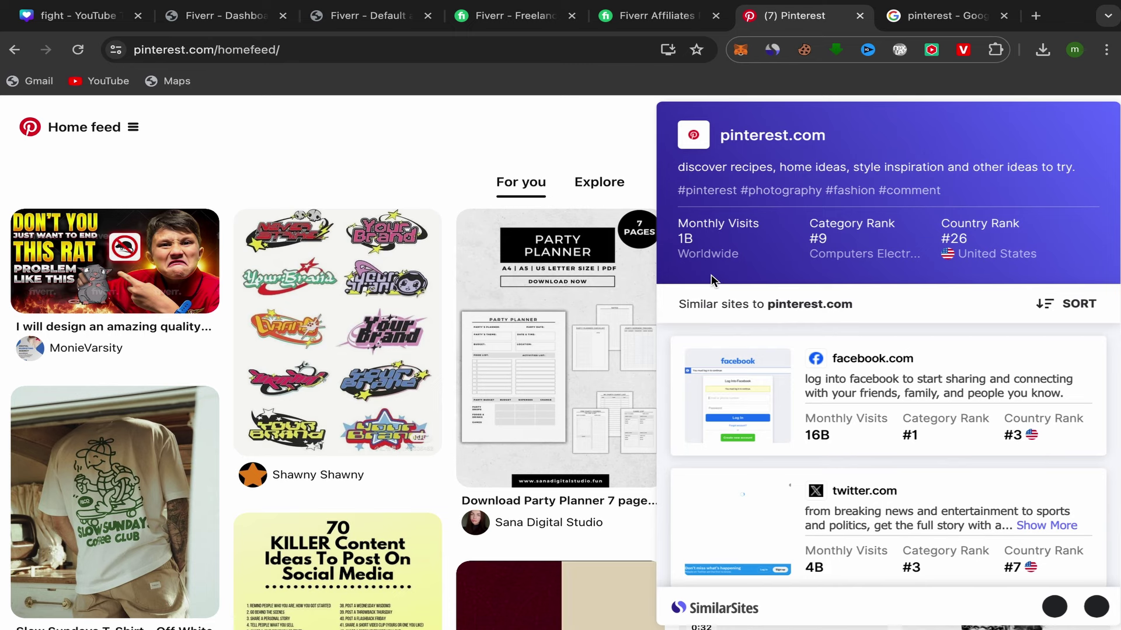
click(772, 50)
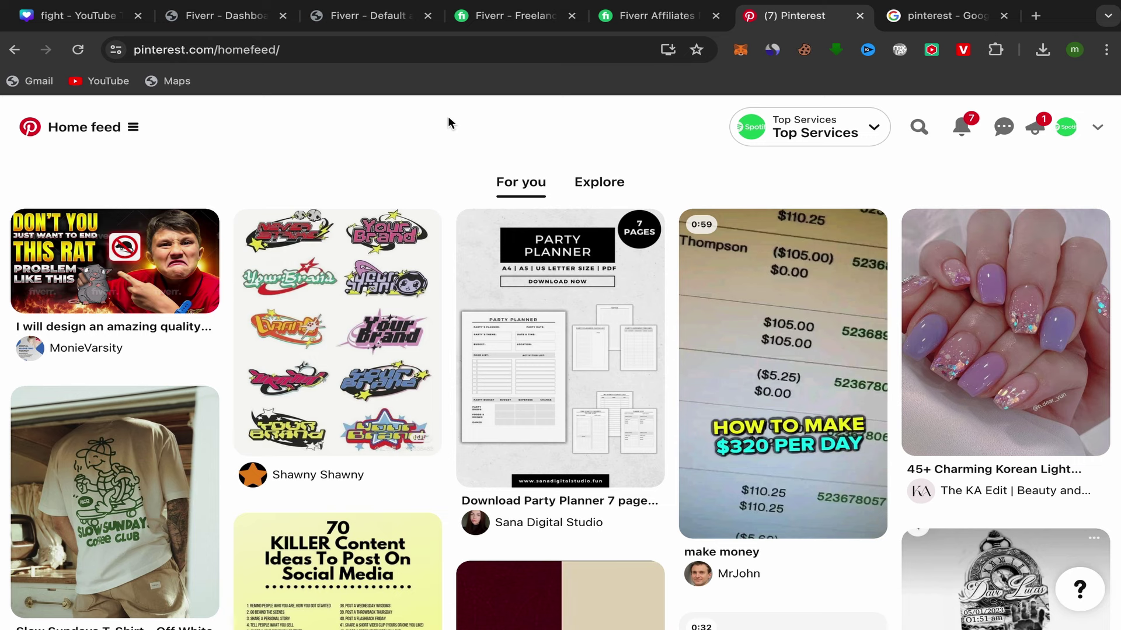
Step: Return to the Fiverr marketplace home page and search for the suggested service "pinterest manager"
click(512, 17)
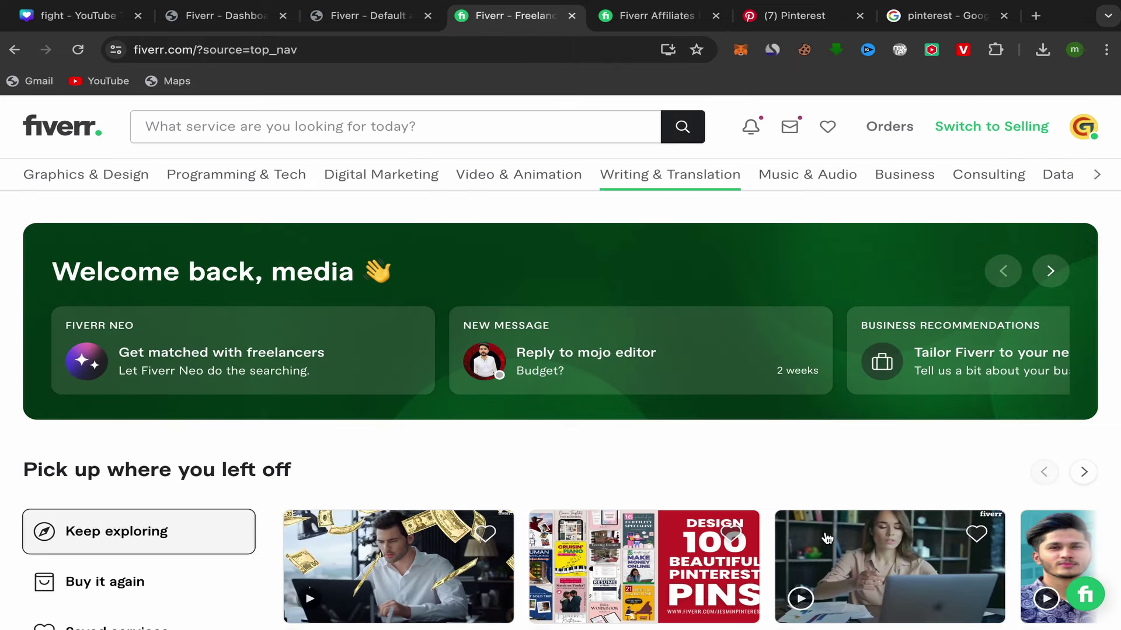
click(166, 127)
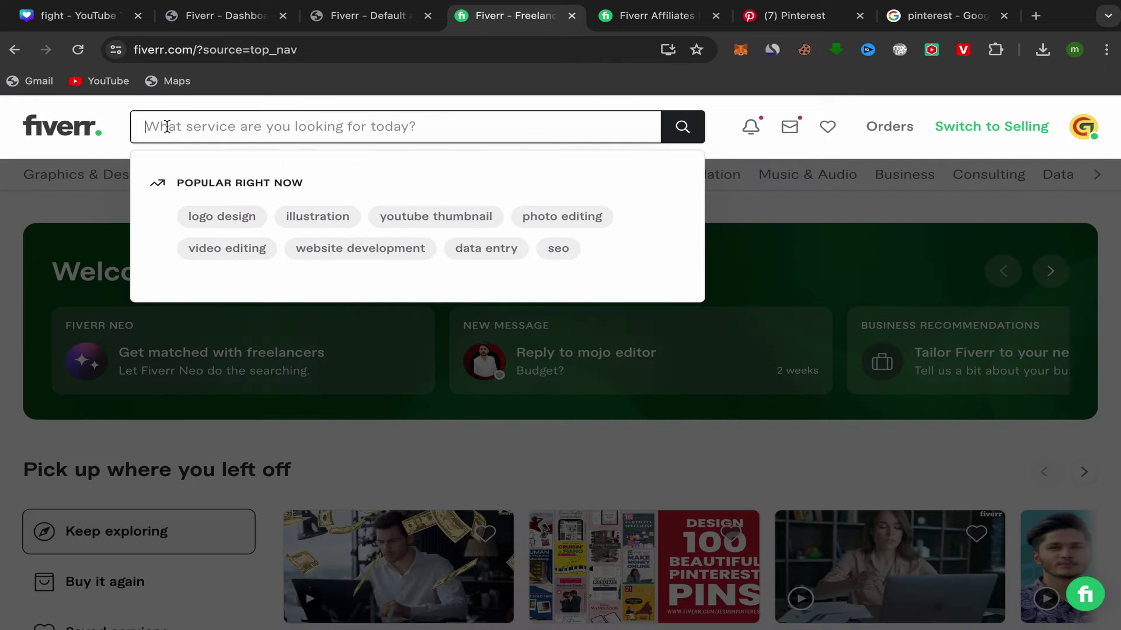
text(pinterest)
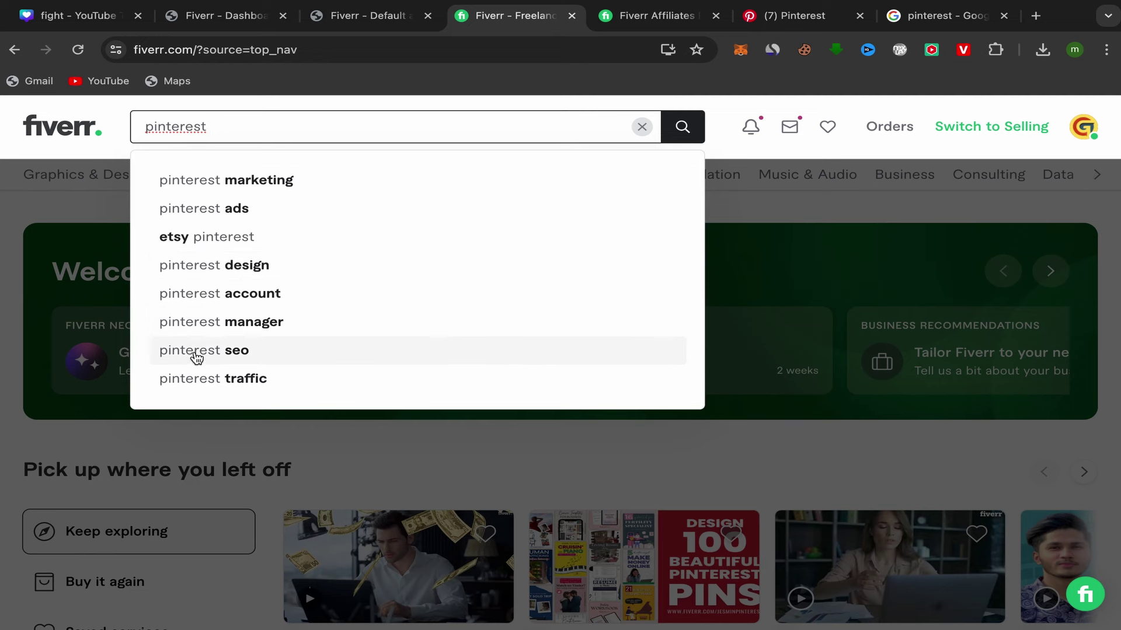
click(239, 323)
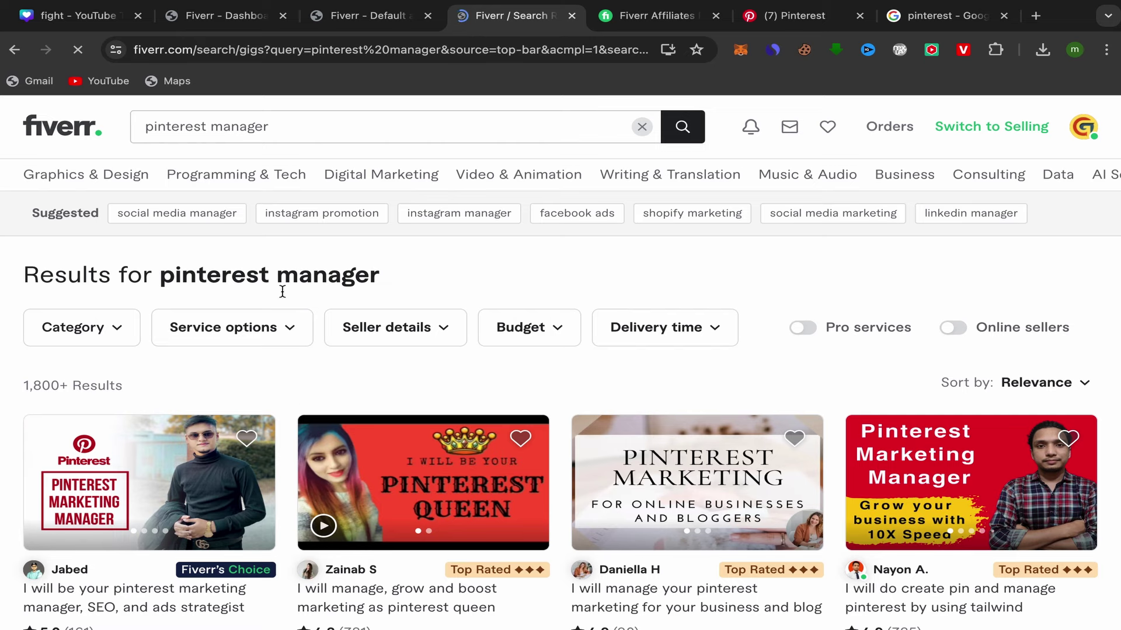
Step: Look through the pinterest manager gigs and view the explanation of the Top Rated seller badge
scroll(289, 403, down, 3)
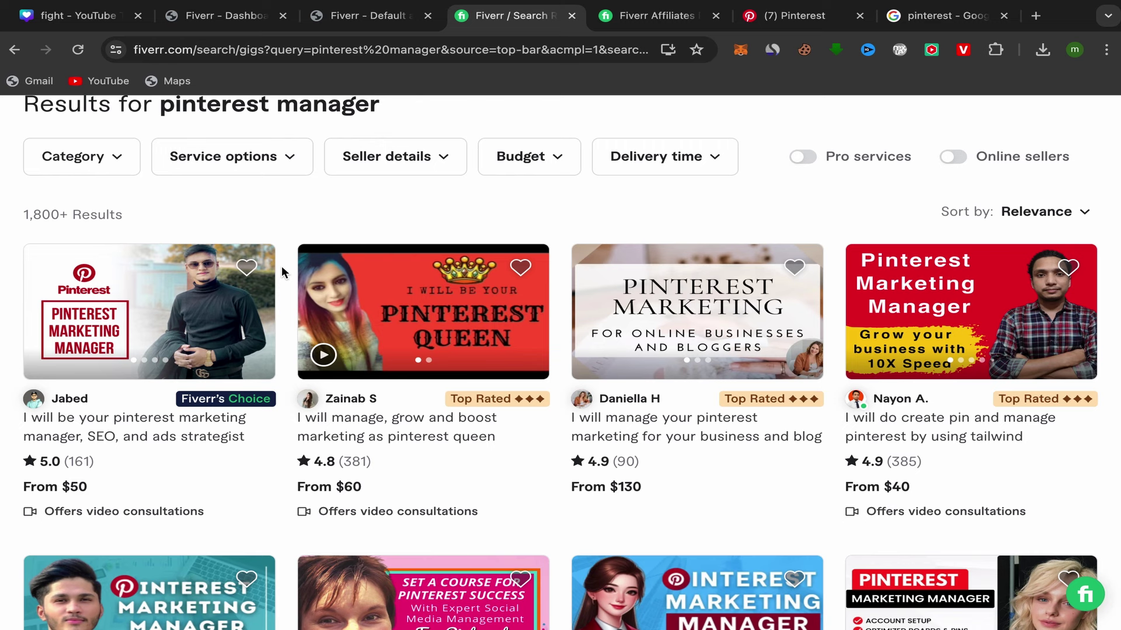
scroll(822, 307, down, 4)
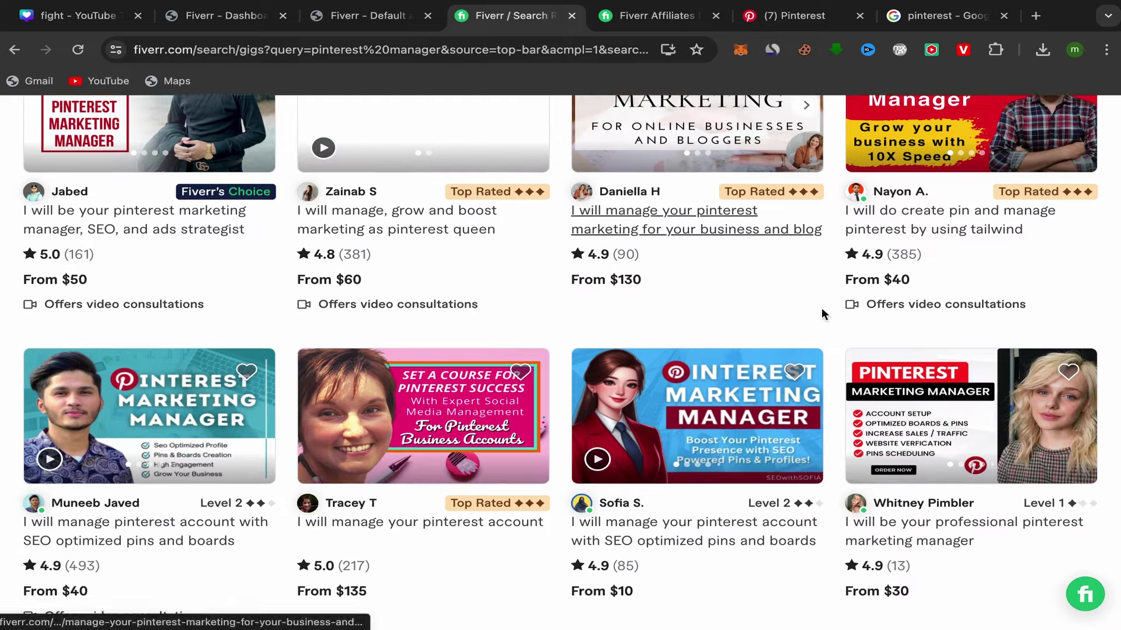
scroll(822, 309, up, 4)
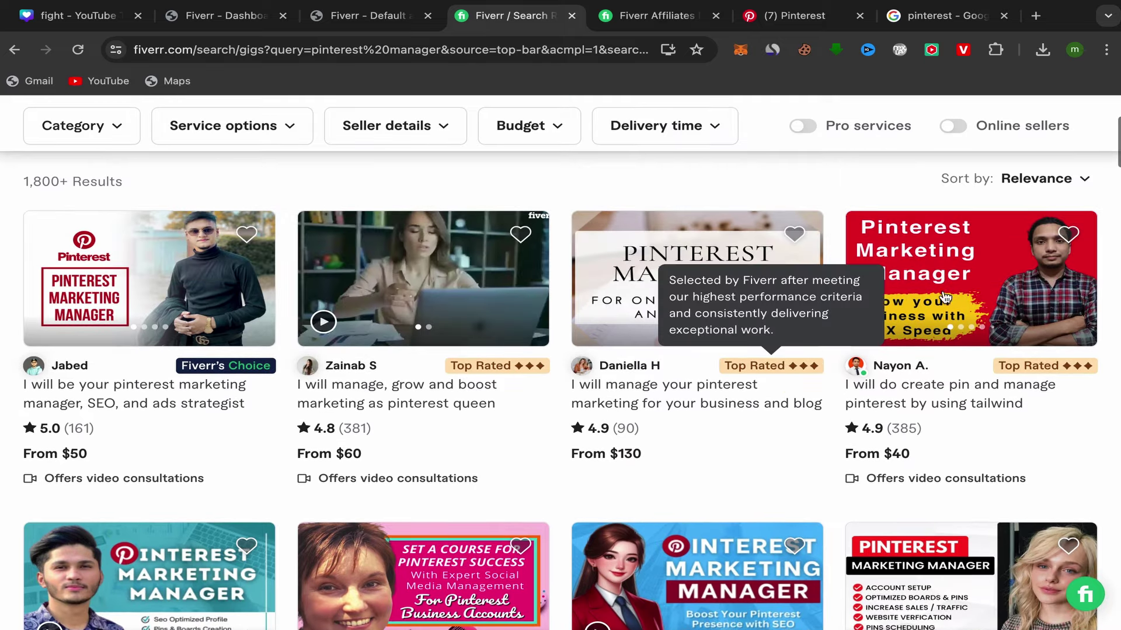
mouse_move(1061, 366)
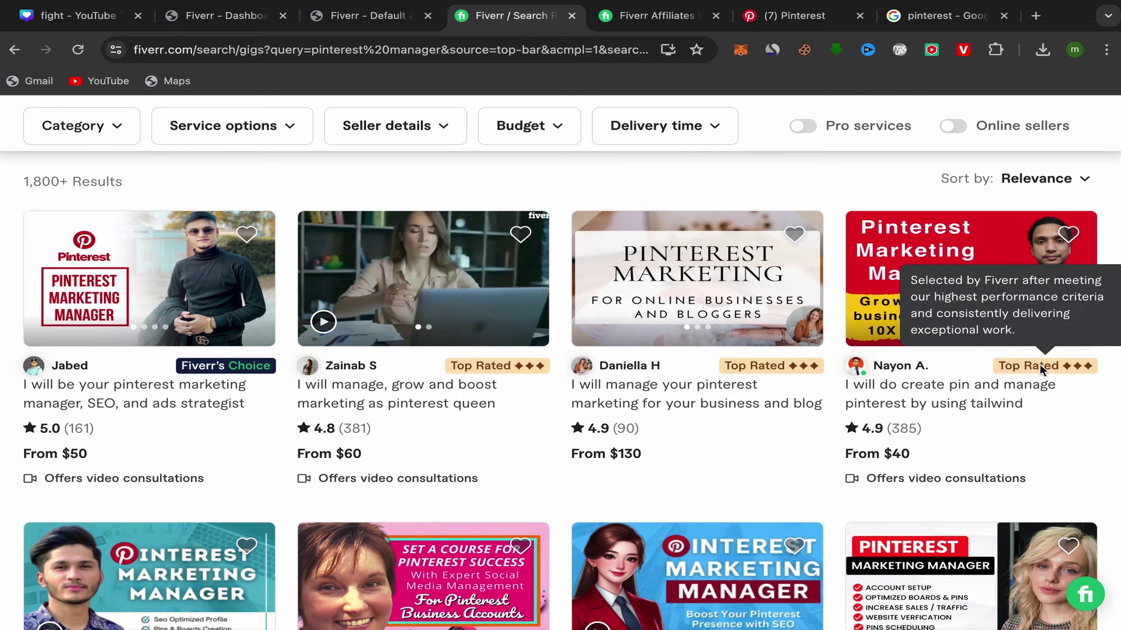
Step: Open the gig "I will do create pin and manage pinterest by using tailwind" and dismiss its first-order discount offer
click(884, 407)
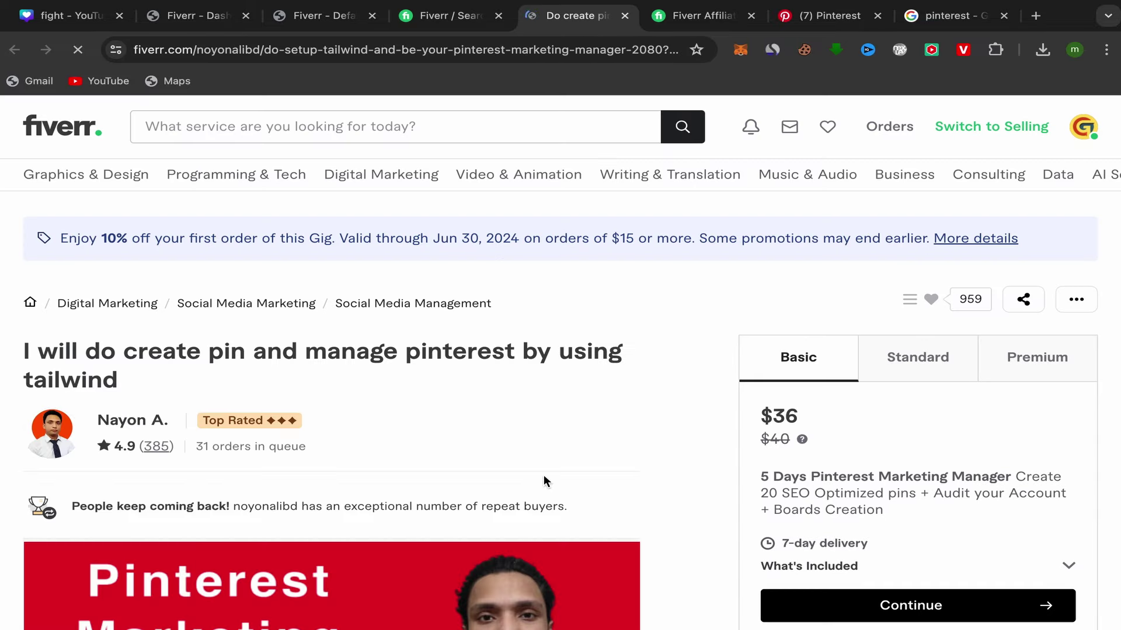
scroll(658, 405, down, 2)
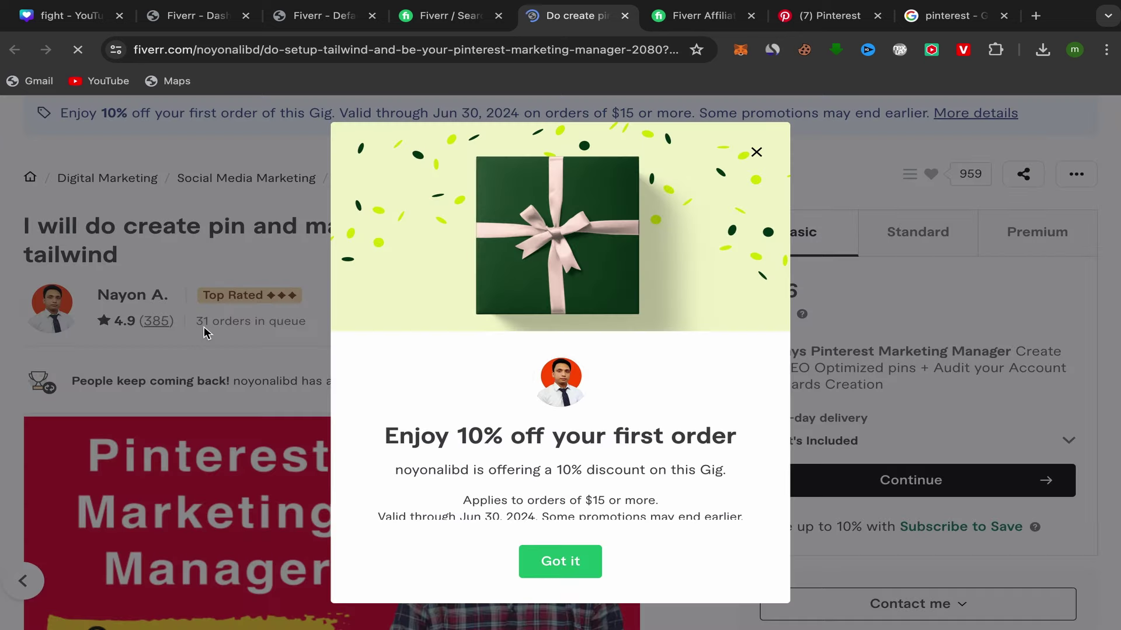
click(756, 154)
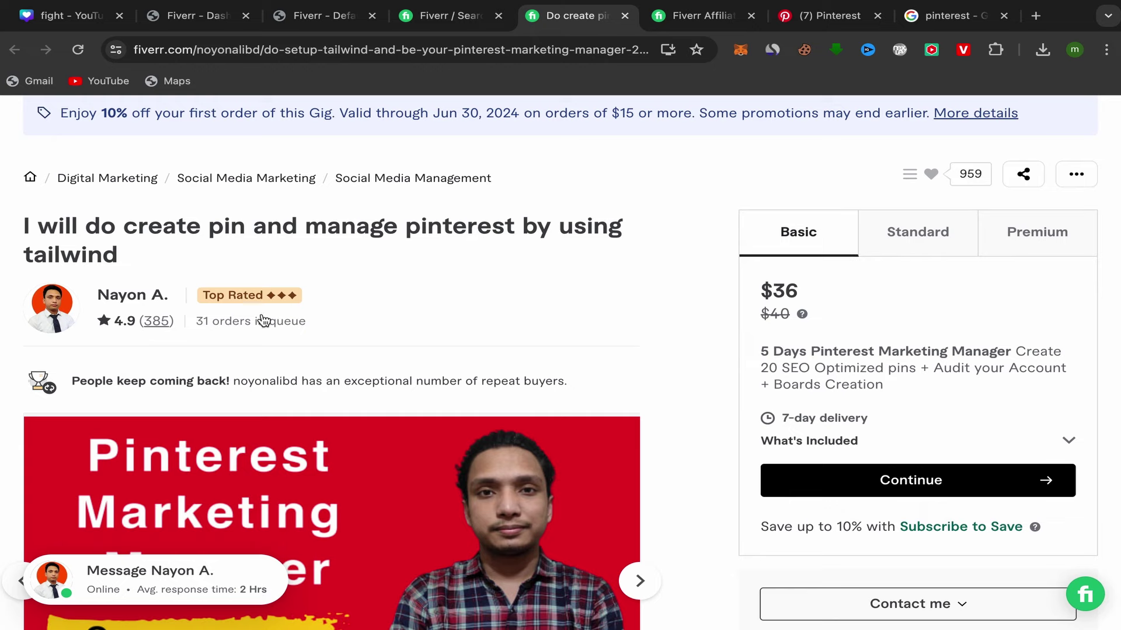
Step: Switch to Pinterest and look through the pins in the home feed
click(839, 11)
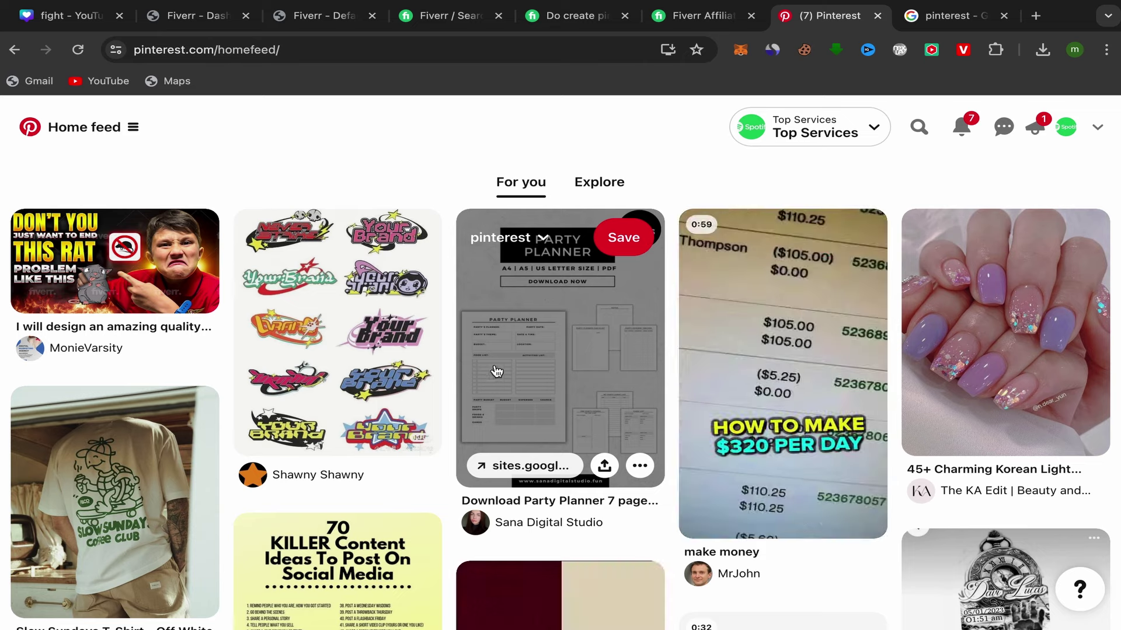
scroll(451, 385, down, 10)
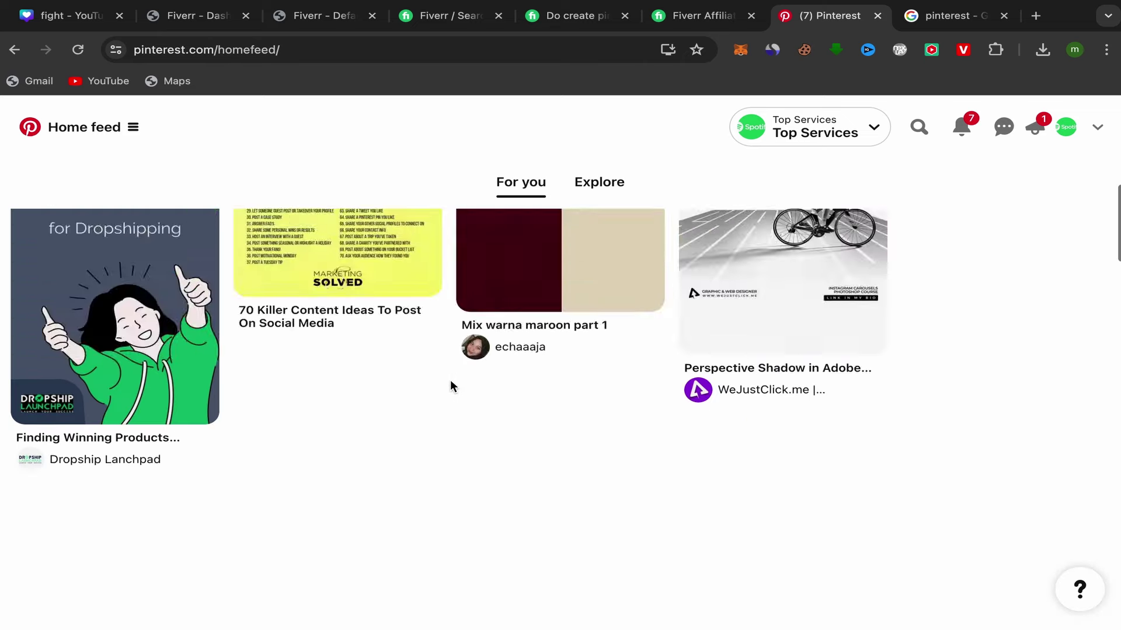
scroll(451, 385, up, 10)
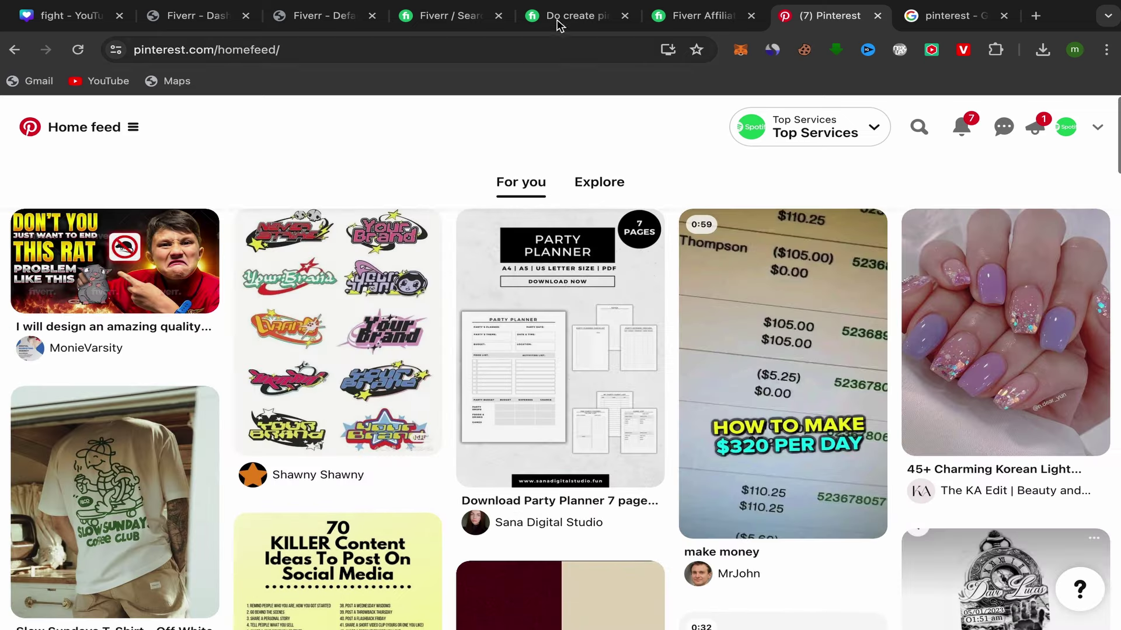
Step: Return to the tailwind Pinterest gig page and copy its full web address
click(558, 20)
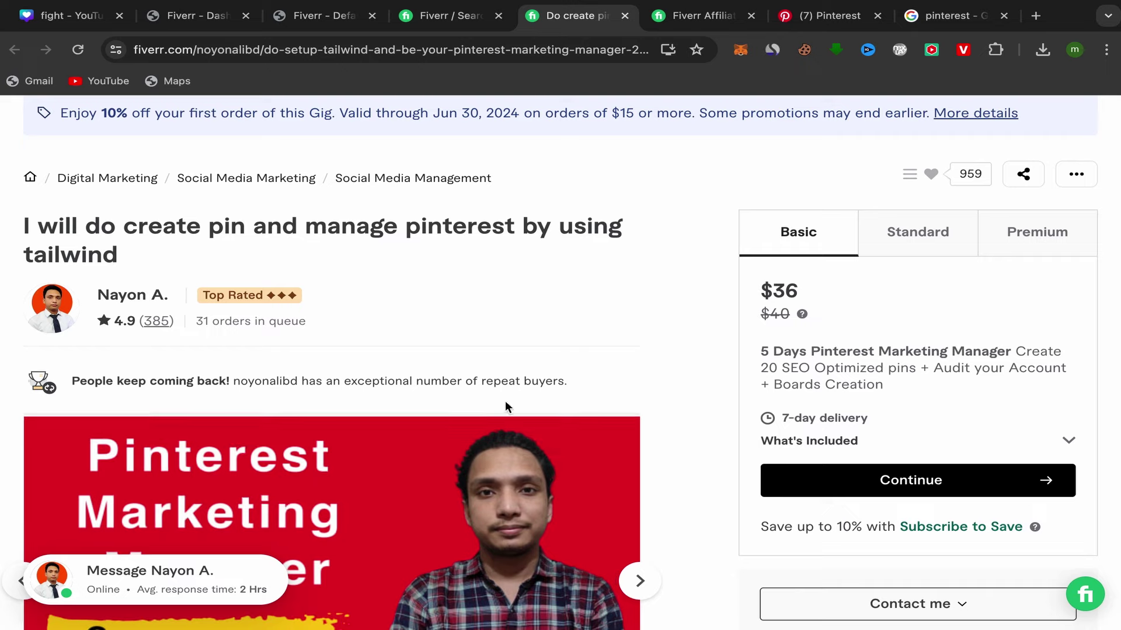
scroll(610, 369, up, 2)
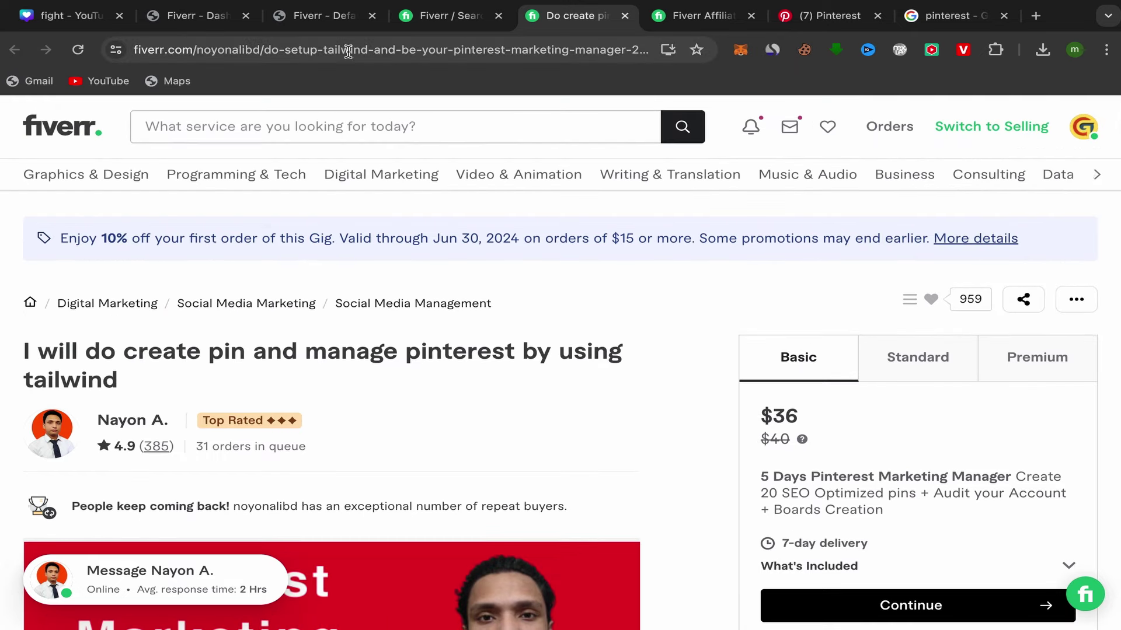
right_click(357, 53)
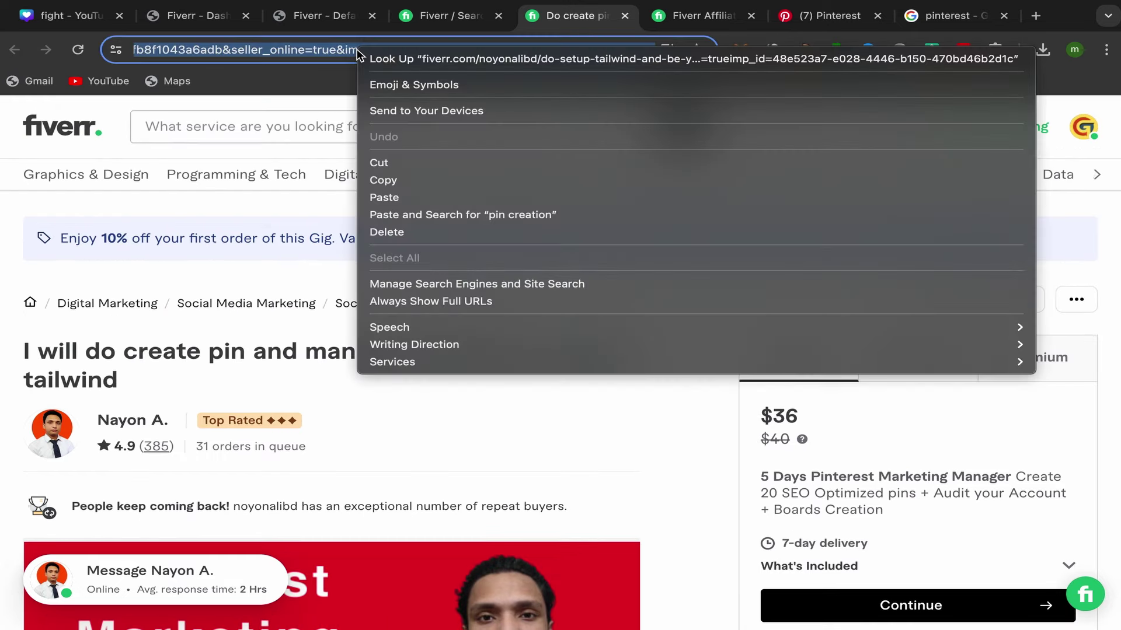
click(400, 179)
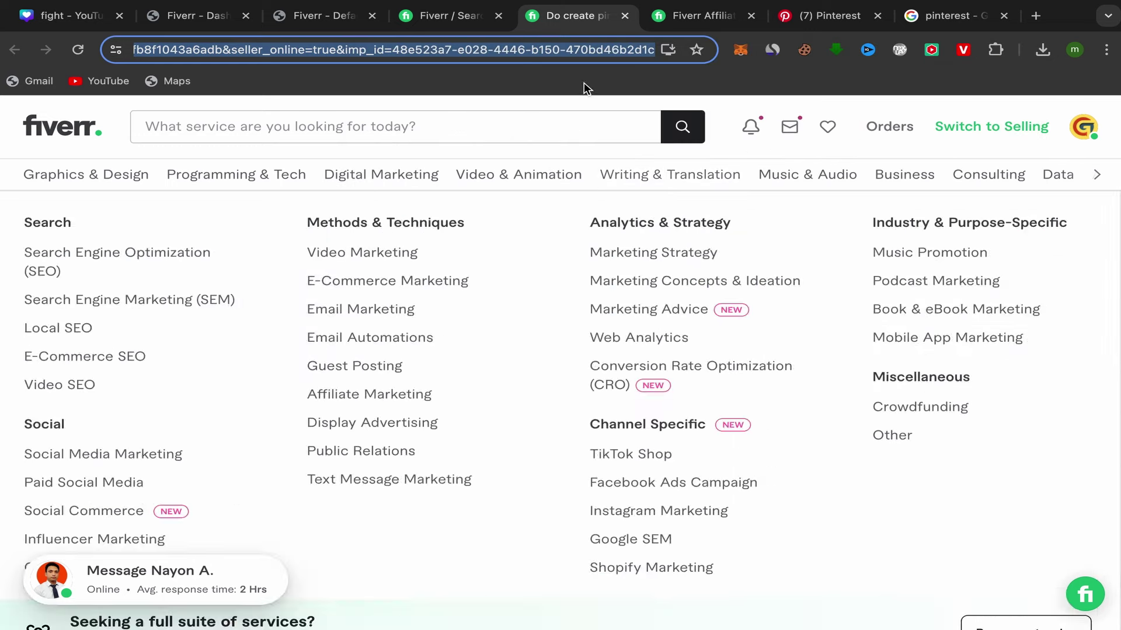
Step: Show the Marketing Tools options on the Fiverr Affiliates dashboard, then switch to the already open Default and Deep Links page
click(194, 21)
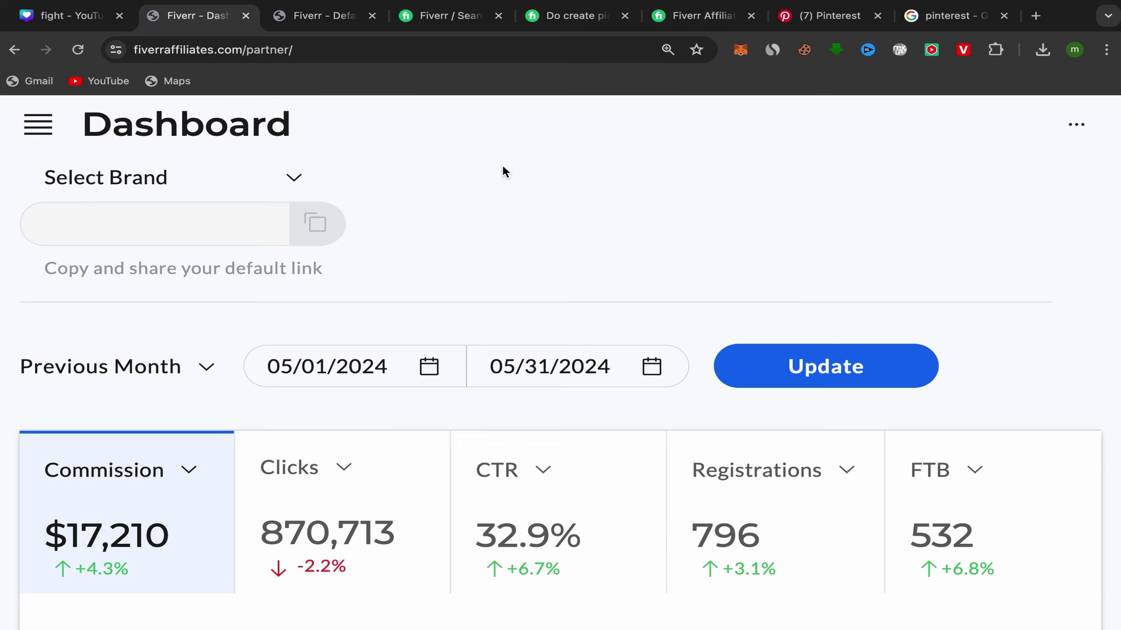
click(49, 127)
click(328, 315)
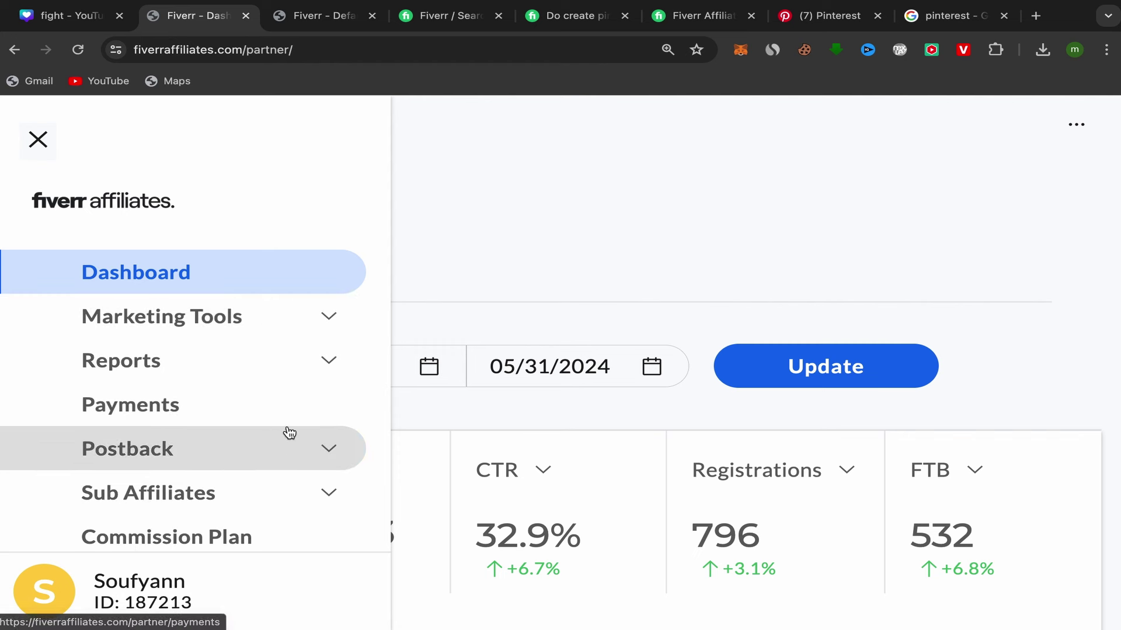
click(325, 319)
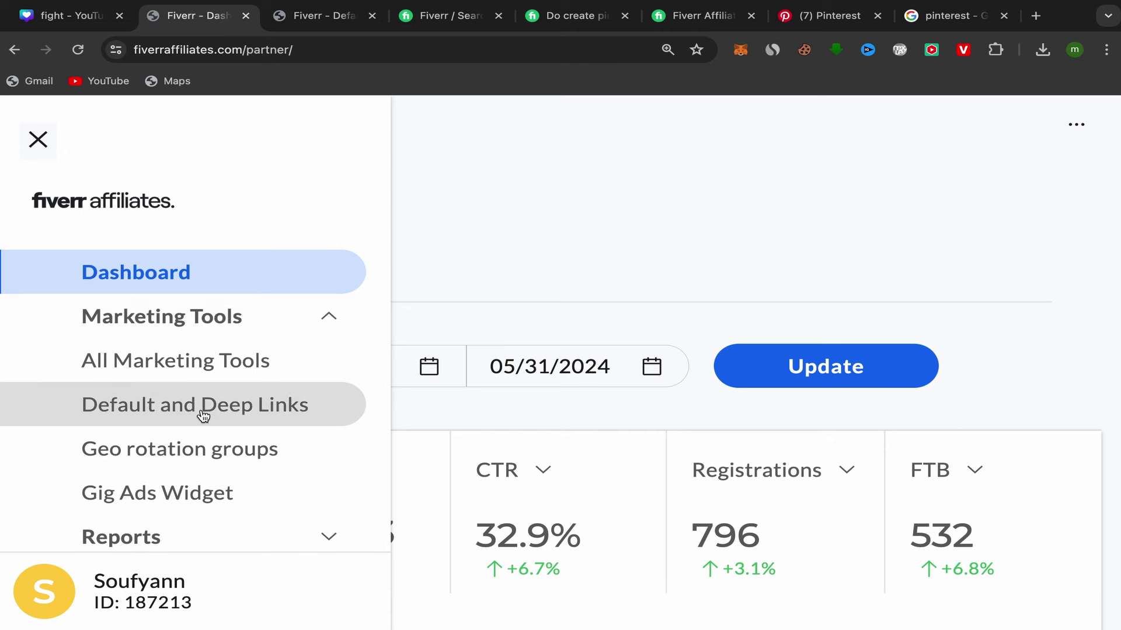
click(342, 22)
scroll(675, 358, up, 1)
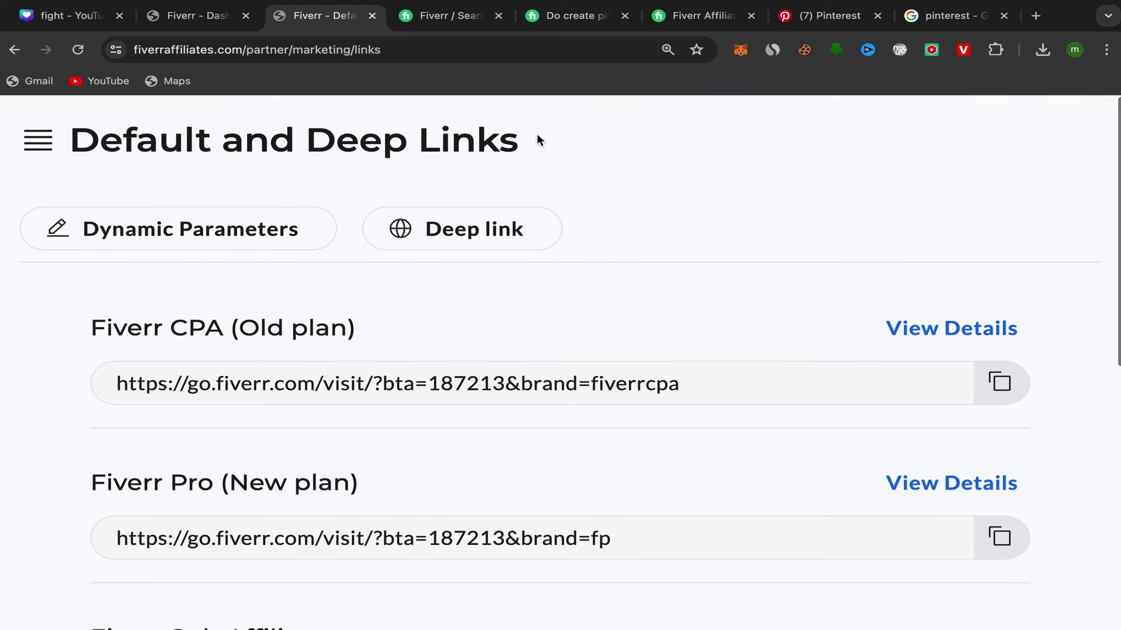
Step: Create a deep link by pasting the copied gig address as the landing page and saving it
click(448, 236)
right_click(411, 339)
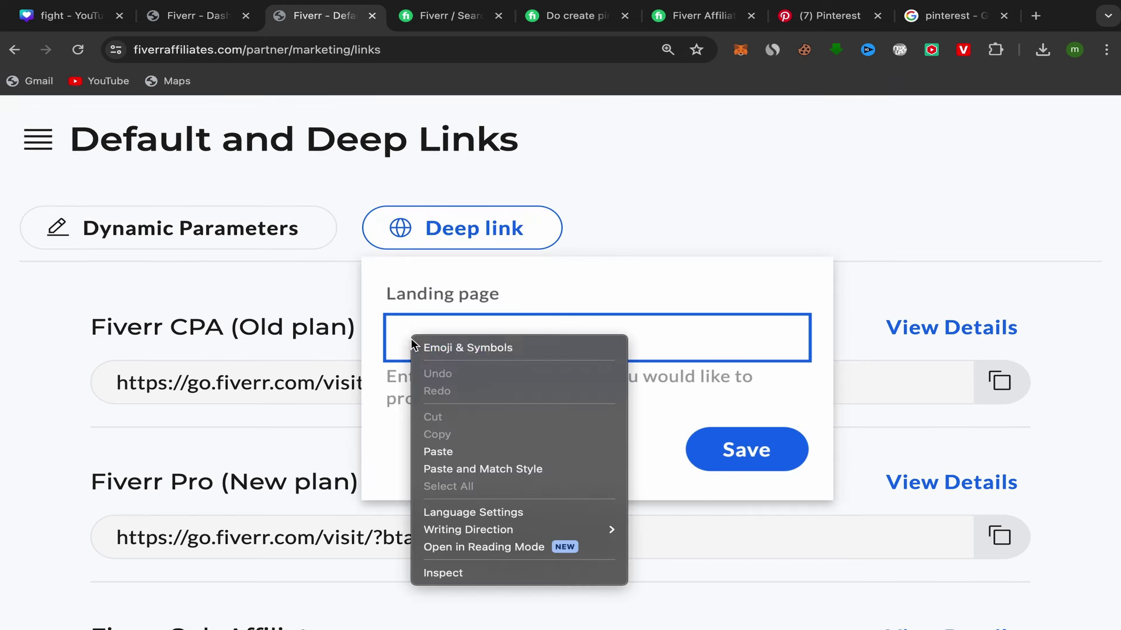
click(454, 452)
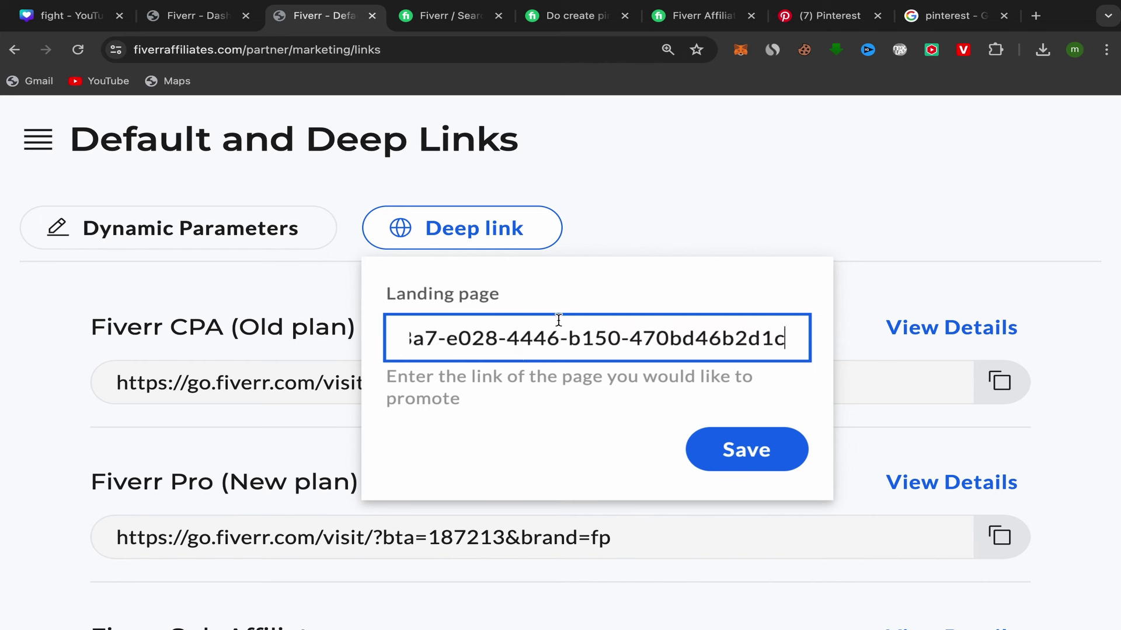
click(780, 450)
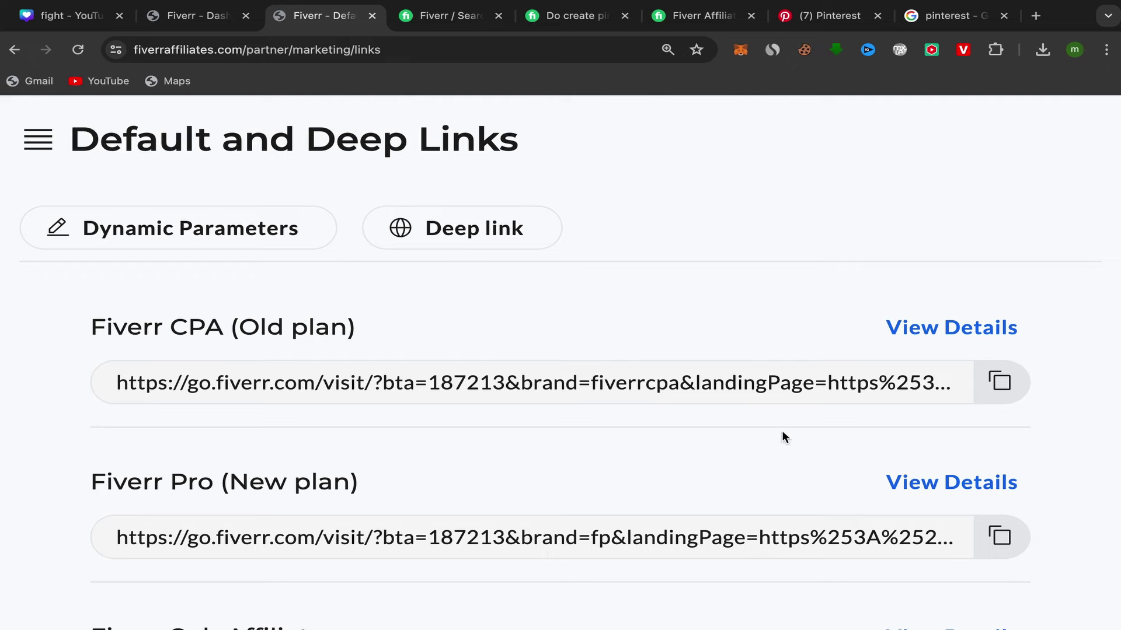
Step: Switch to Pinterest and open the organic Create Pin page
click(833, 15)
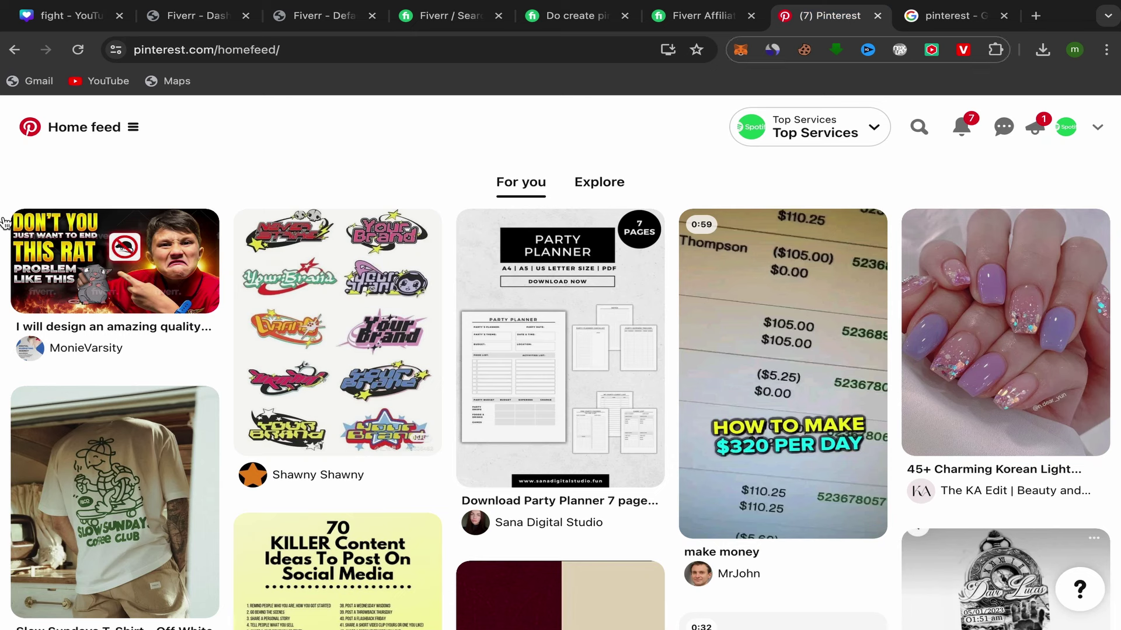
click(111, 124)
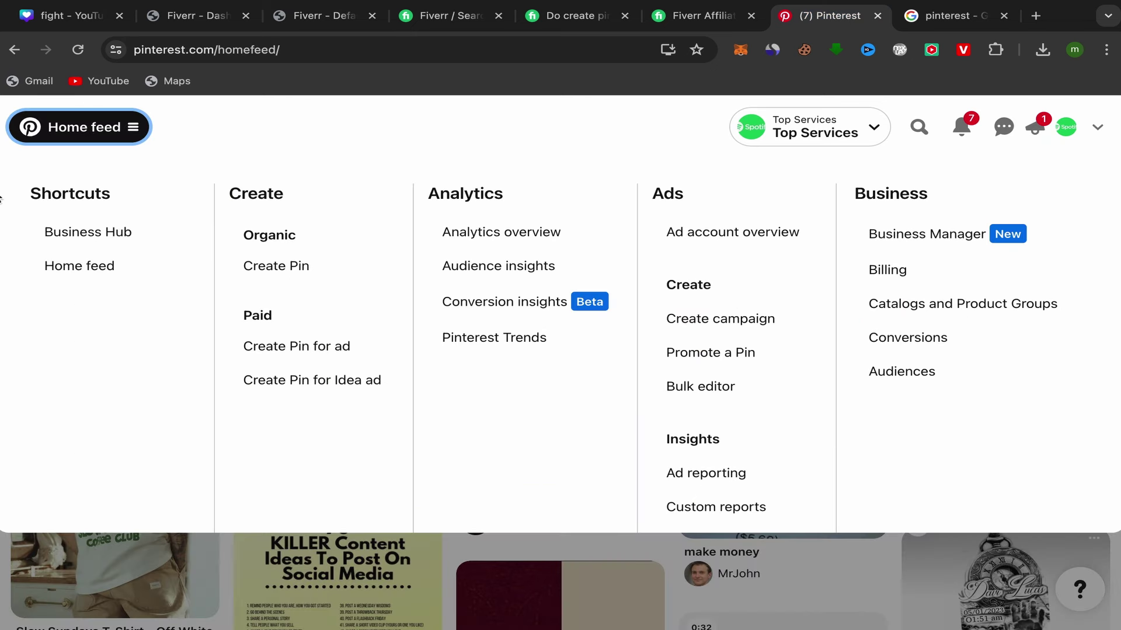
click(268, 272)
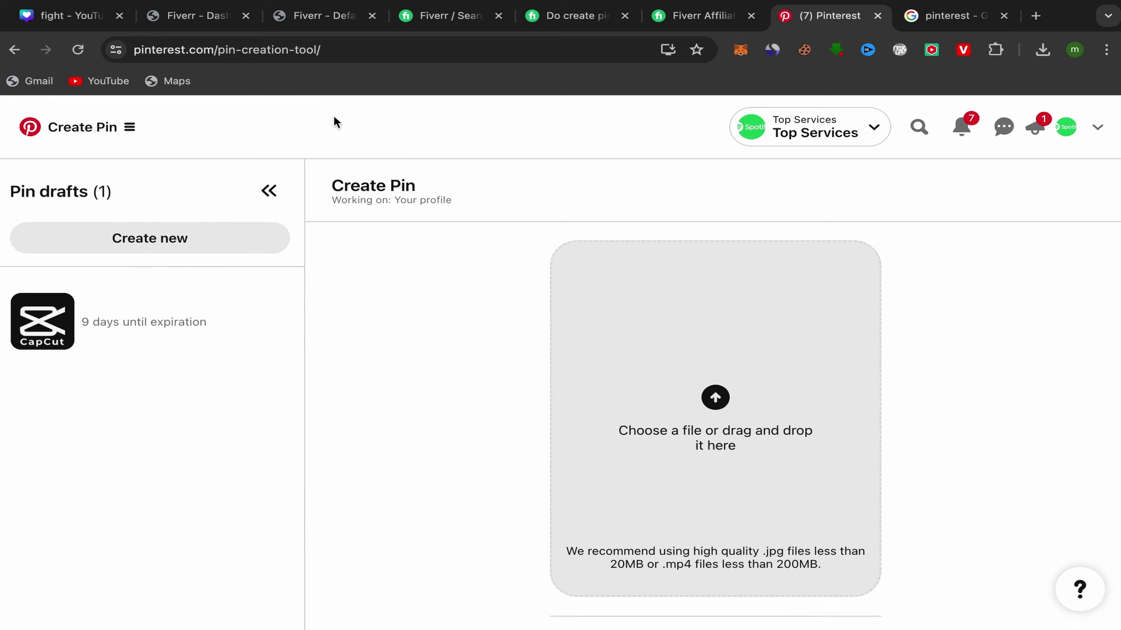
Step: Return to the tailwind gig page and open the Analytics overview image from its gallery in full screen
click(567, 25)
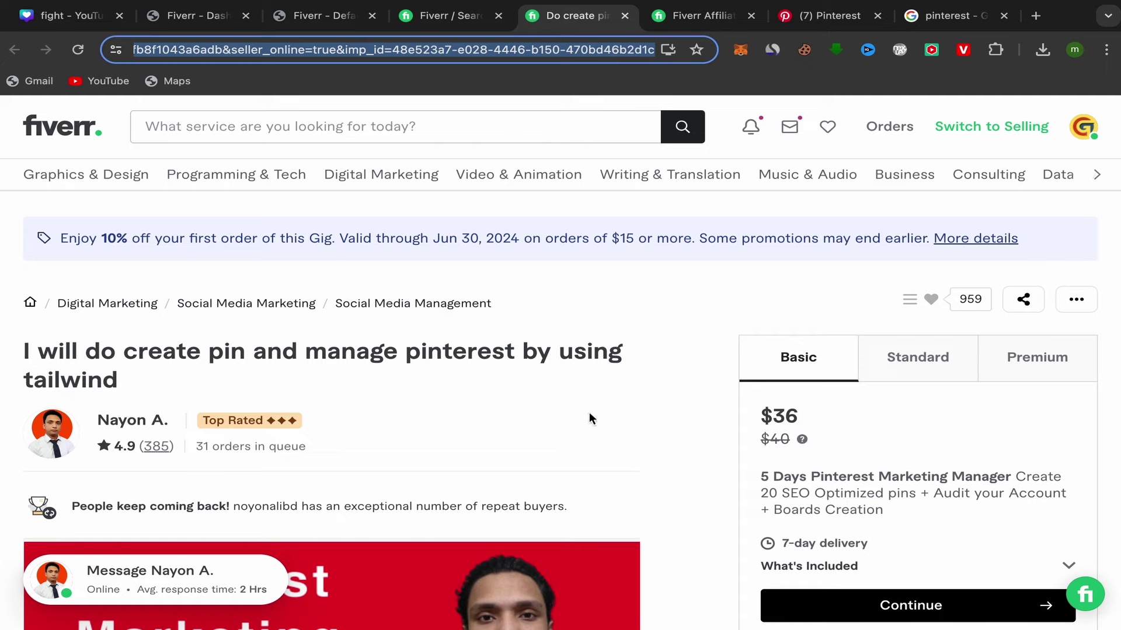
click(571, 422)
scroll(572, 423, down, 6)
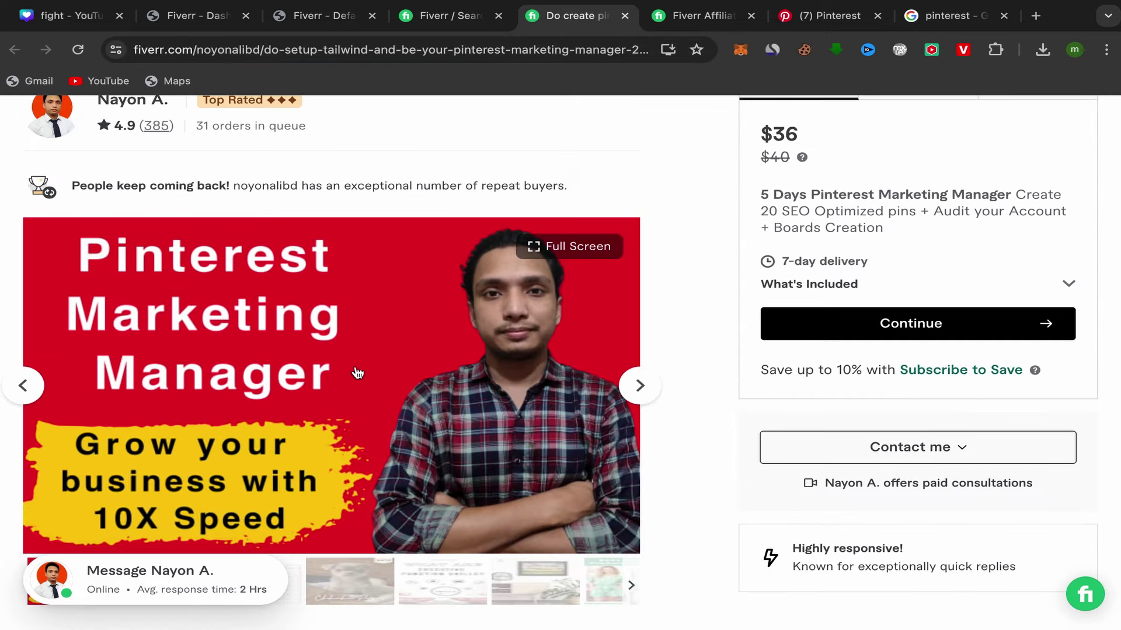
click(639, 314)
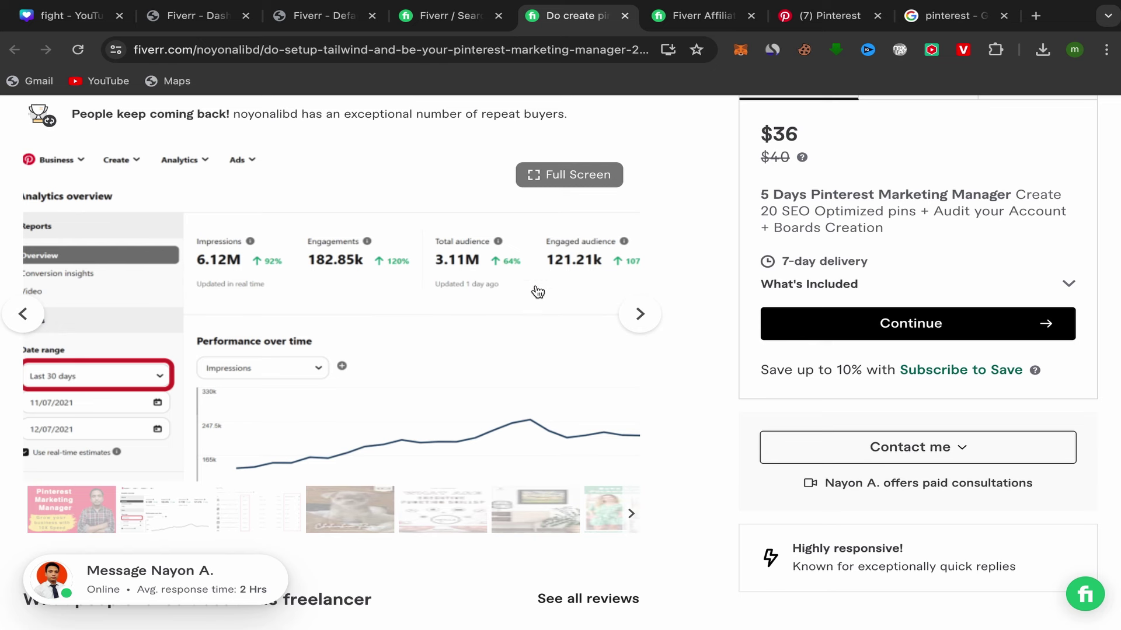
click(438, 326)
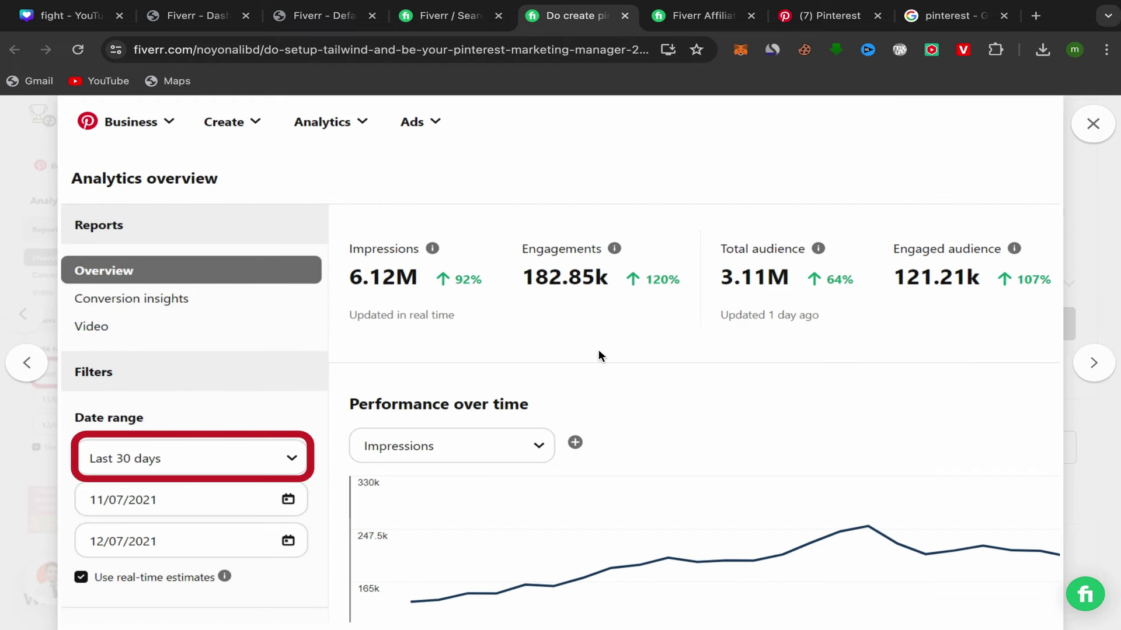
Step: Browse the gig's gallery forward to the Boho Surplice Pocketed Romper pin and back to the Top Pins image
click(1094, 364)
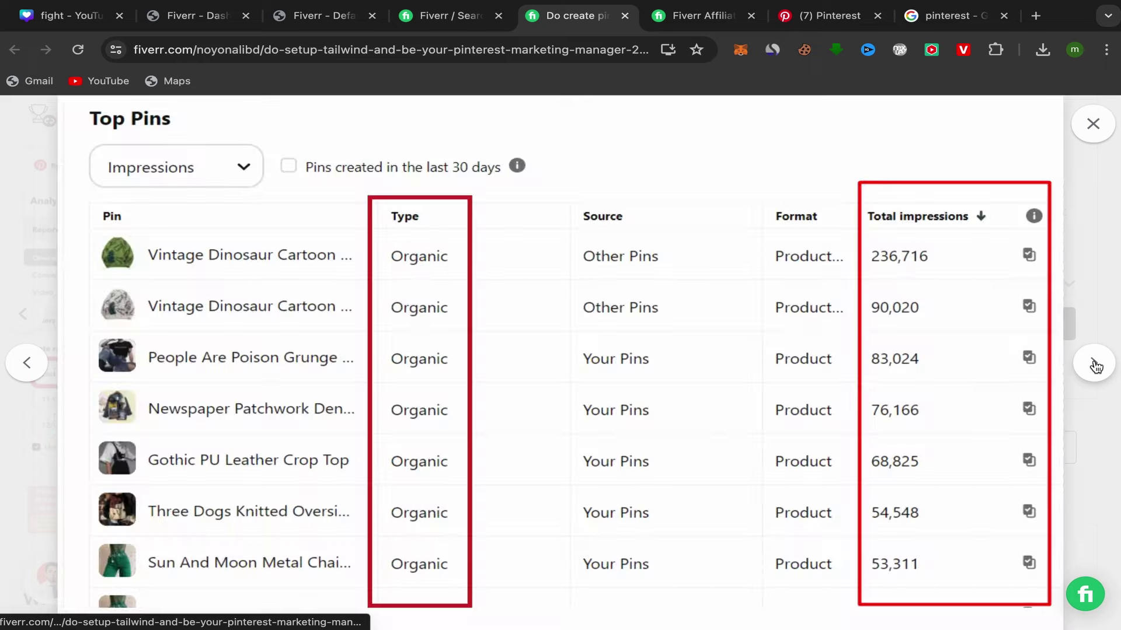
click(1095, 364)
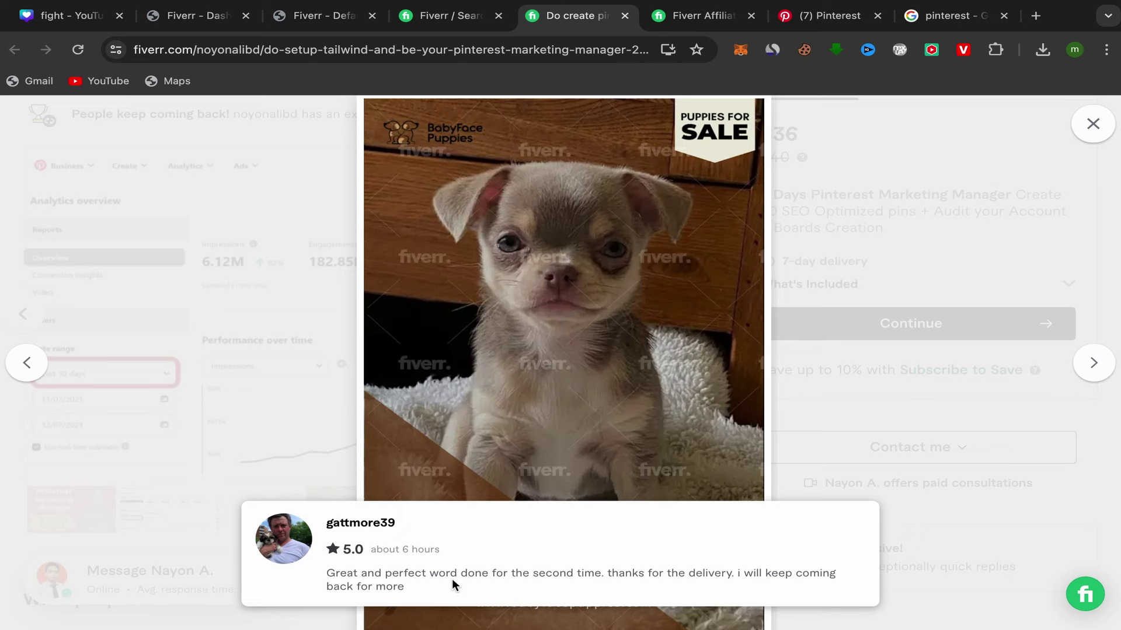
click(1093, 364)
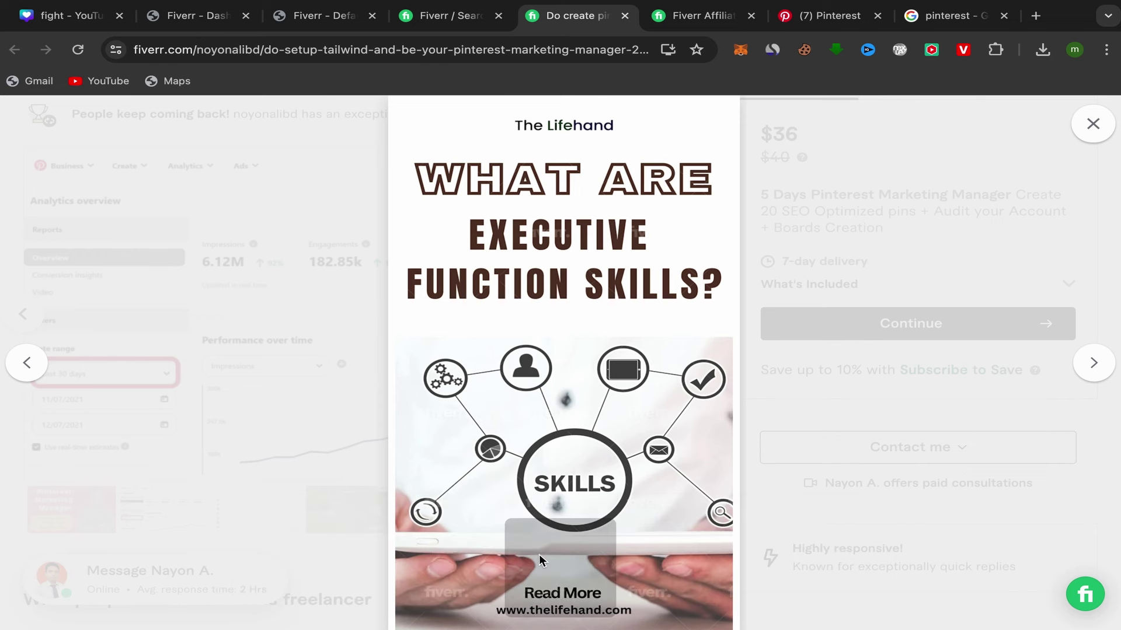
click(1095, 364)
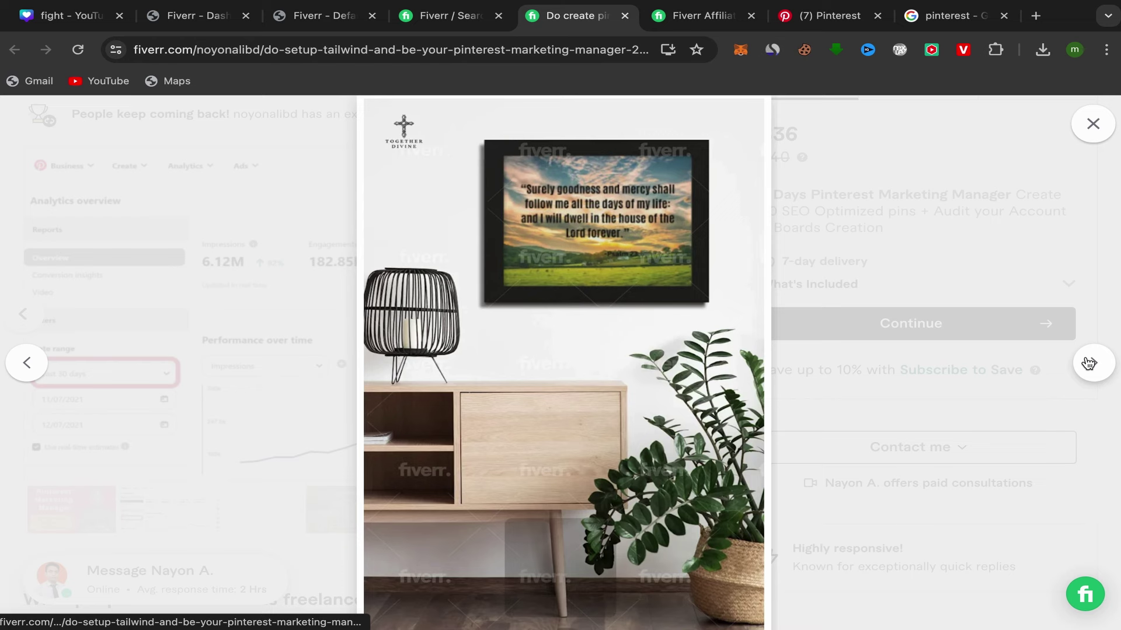
click(1091, 364)
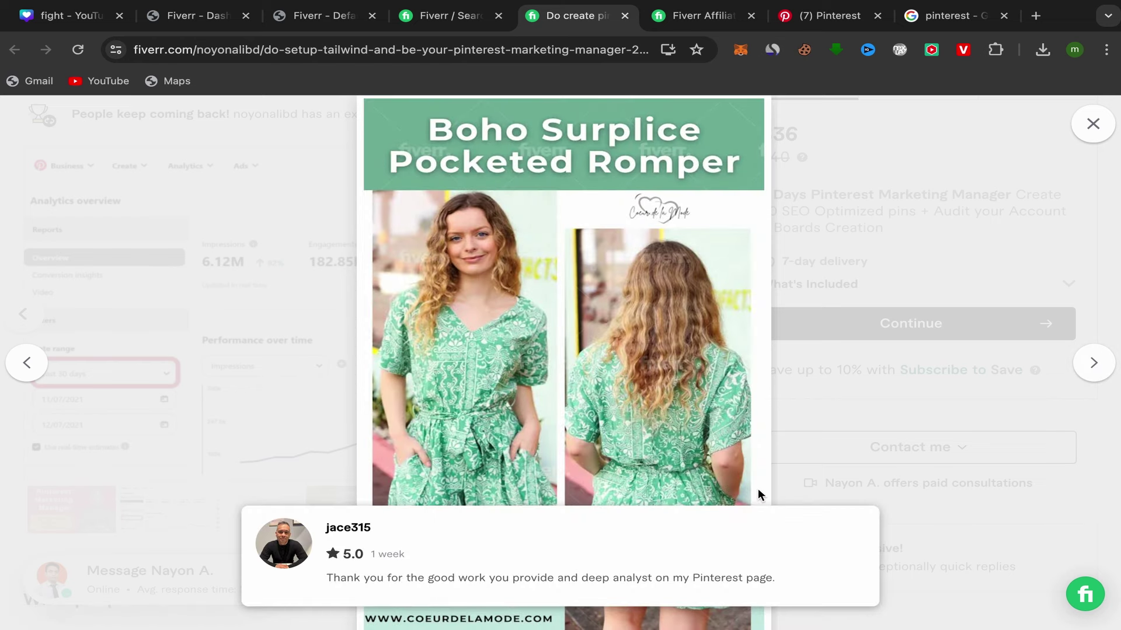
click(29, 363)
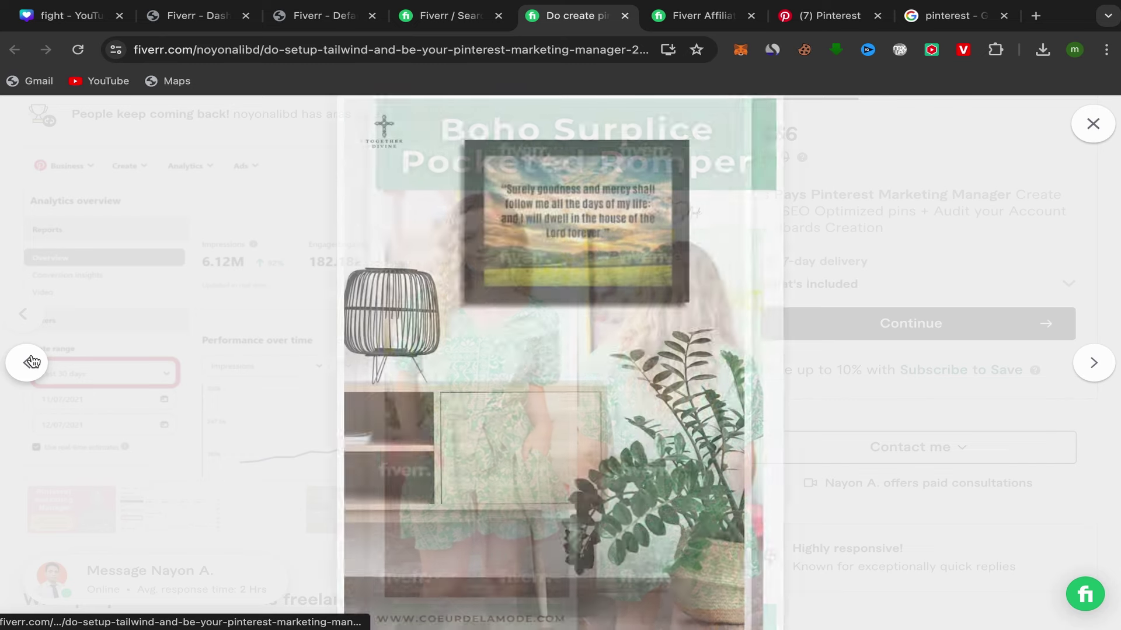
click(28, 364)
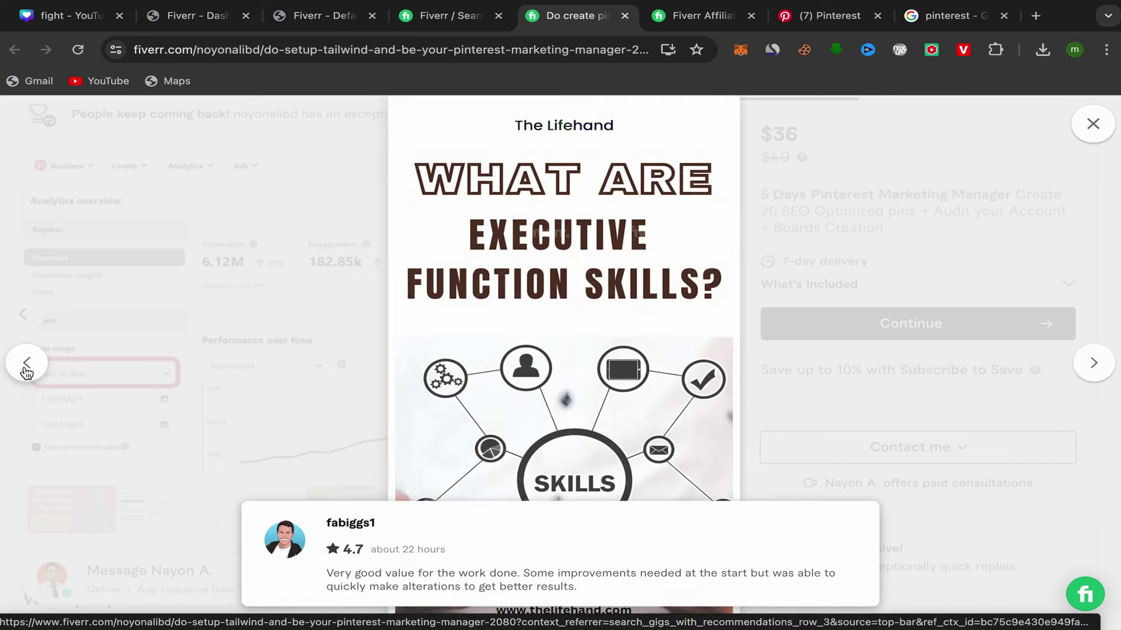
click(26, 366)
click(26, 366)
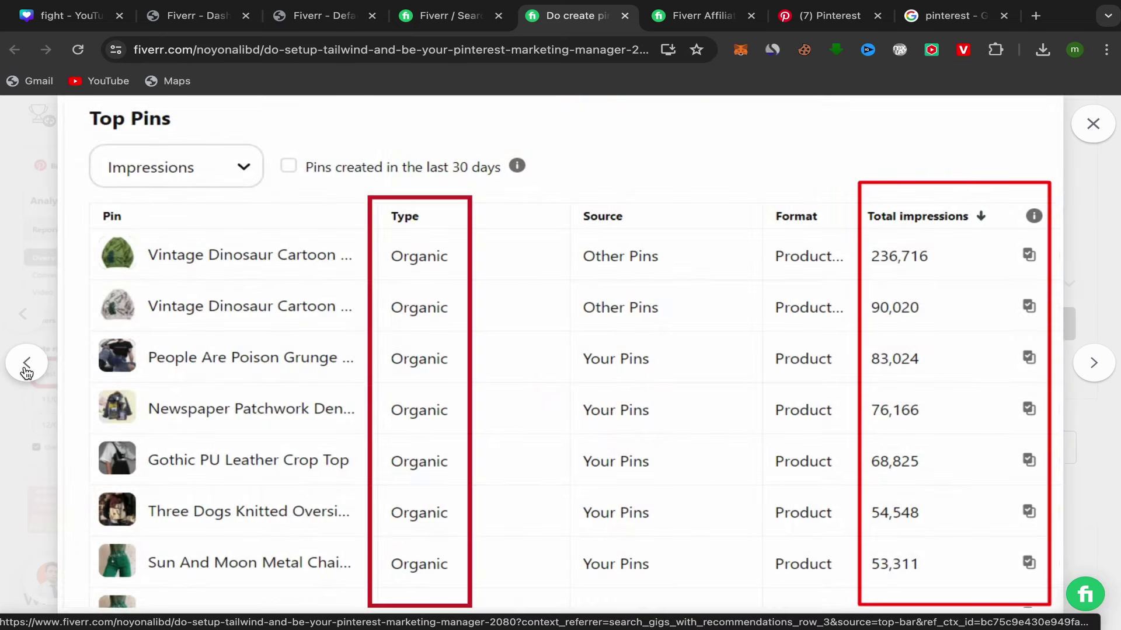
Step: Go back to the Analytics overview image in the gig gallery, save it to Downloads as manager, and close the full-screen view
click(27, 367)
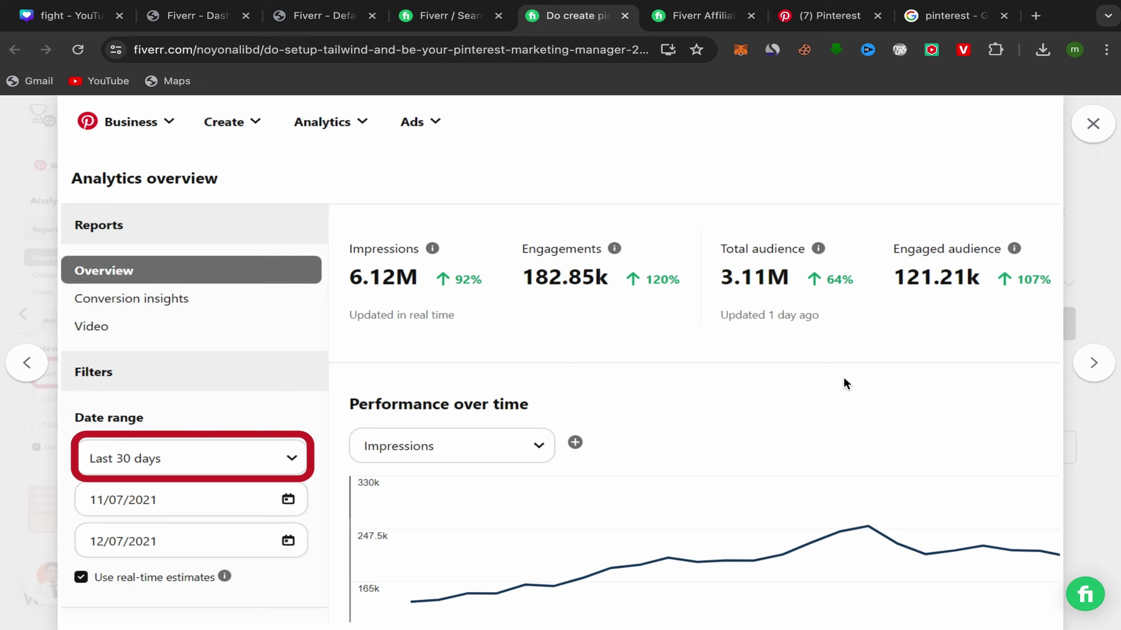
right_click(611, 281)
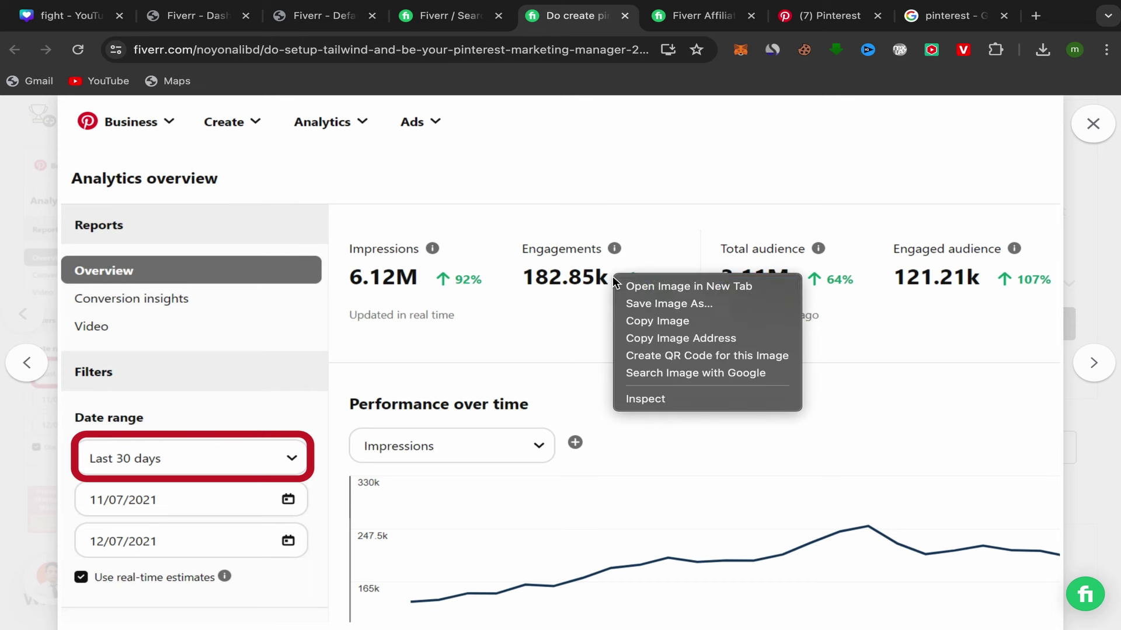
click(668, 304)
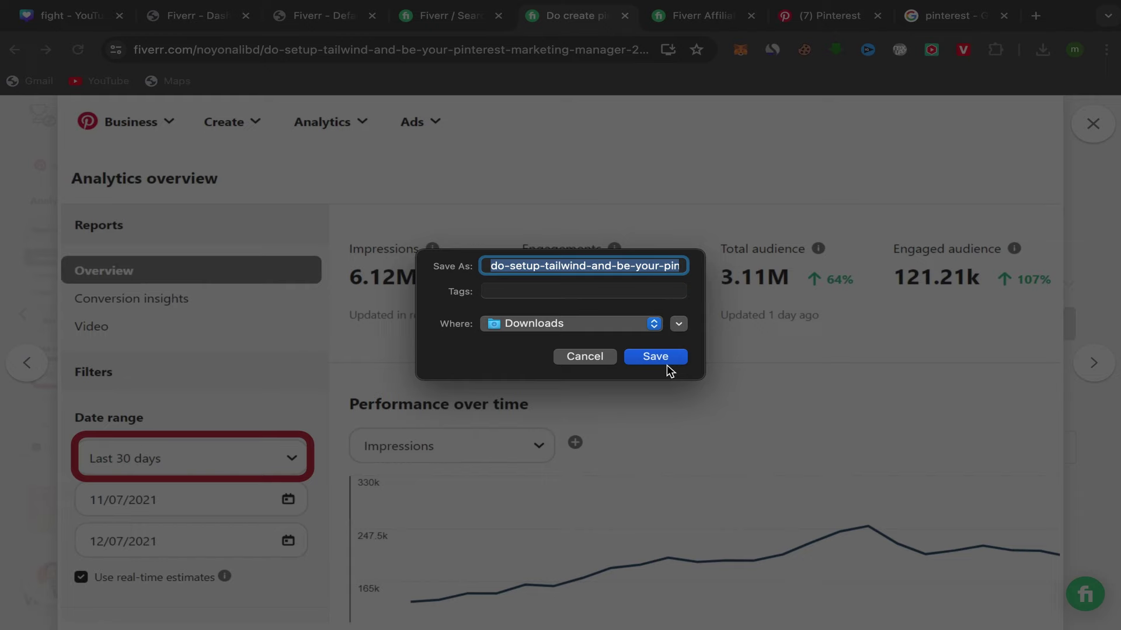
text(manage)
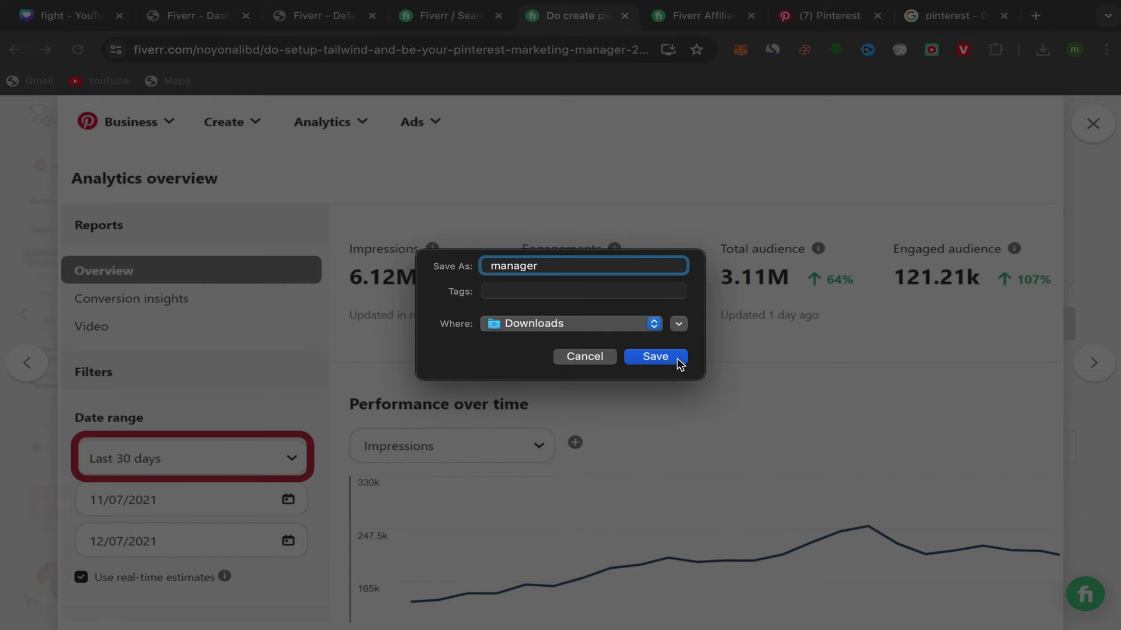
text(r)
click(655, 357)
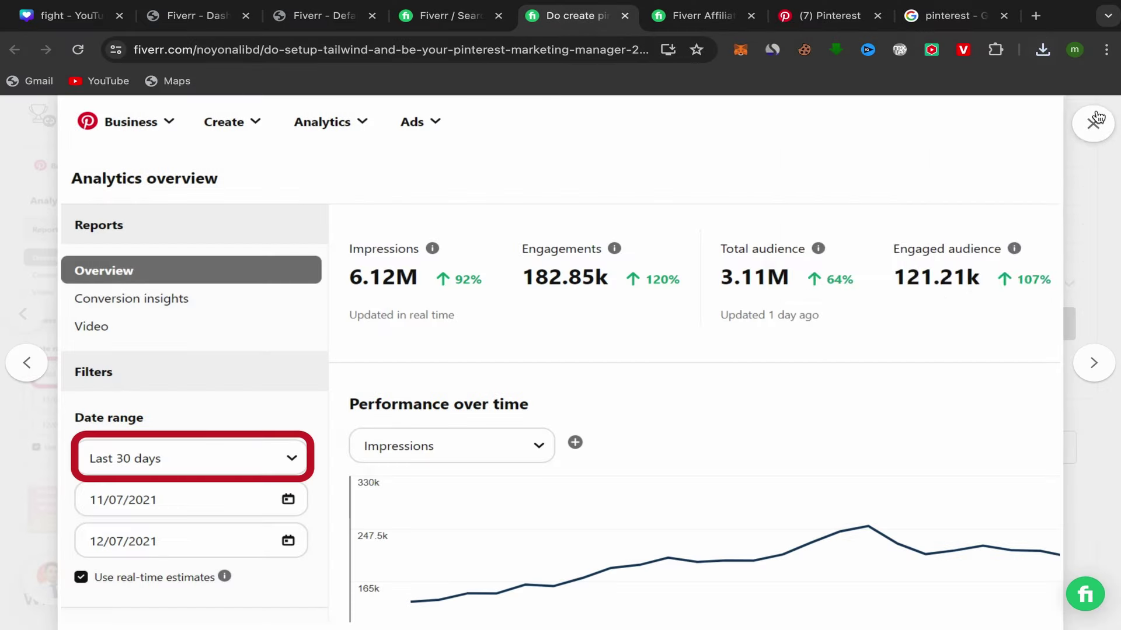
key(Escape)
Step: Switch to Pinterest's Create Pin page and upload manager.png from Downloads as the pin image
click(824, 20)
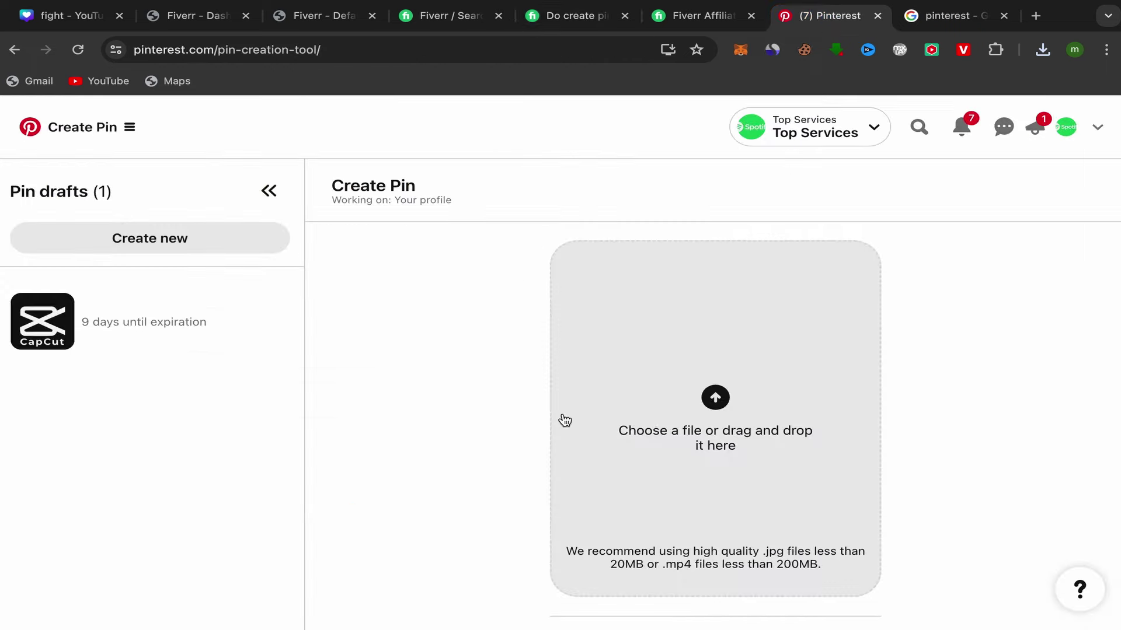
click(720, 400)
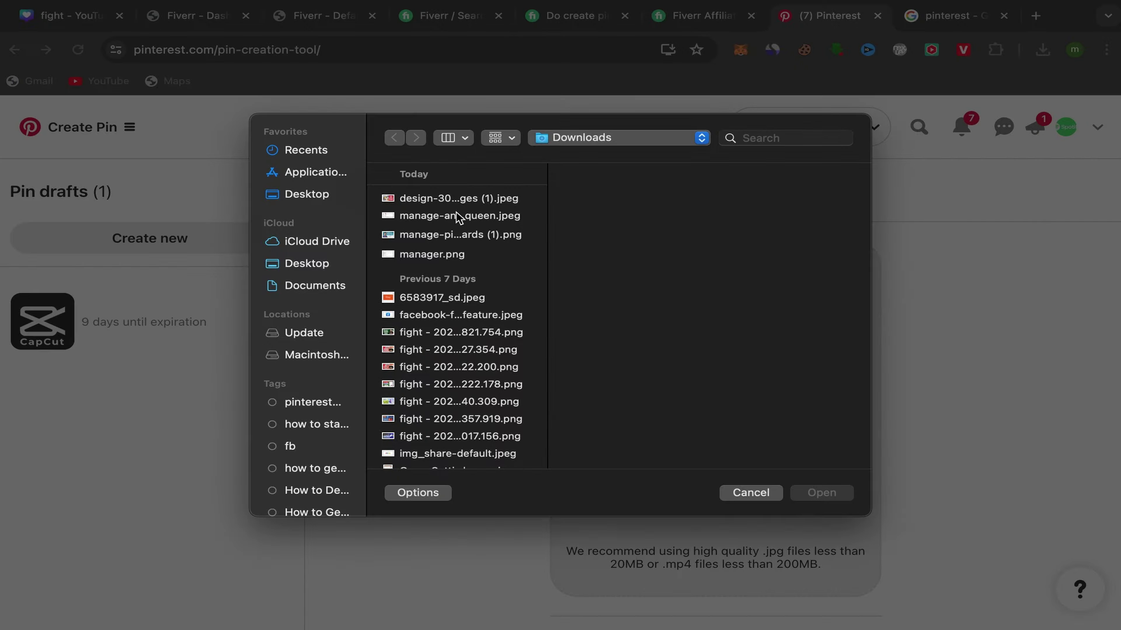
click(427, 255)
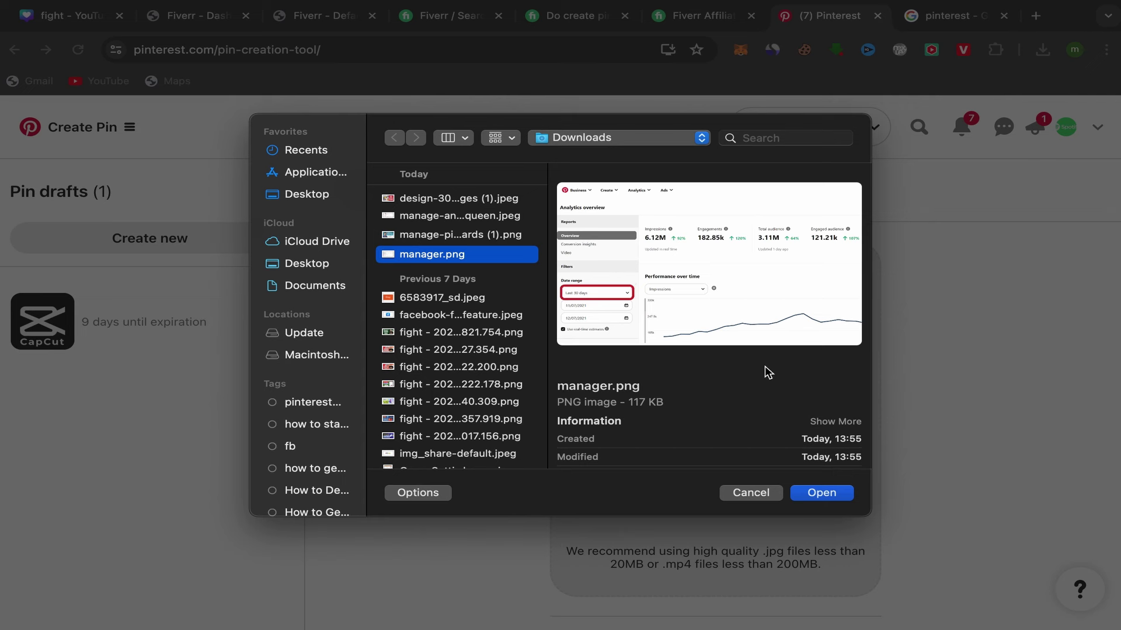
click(849, 493)
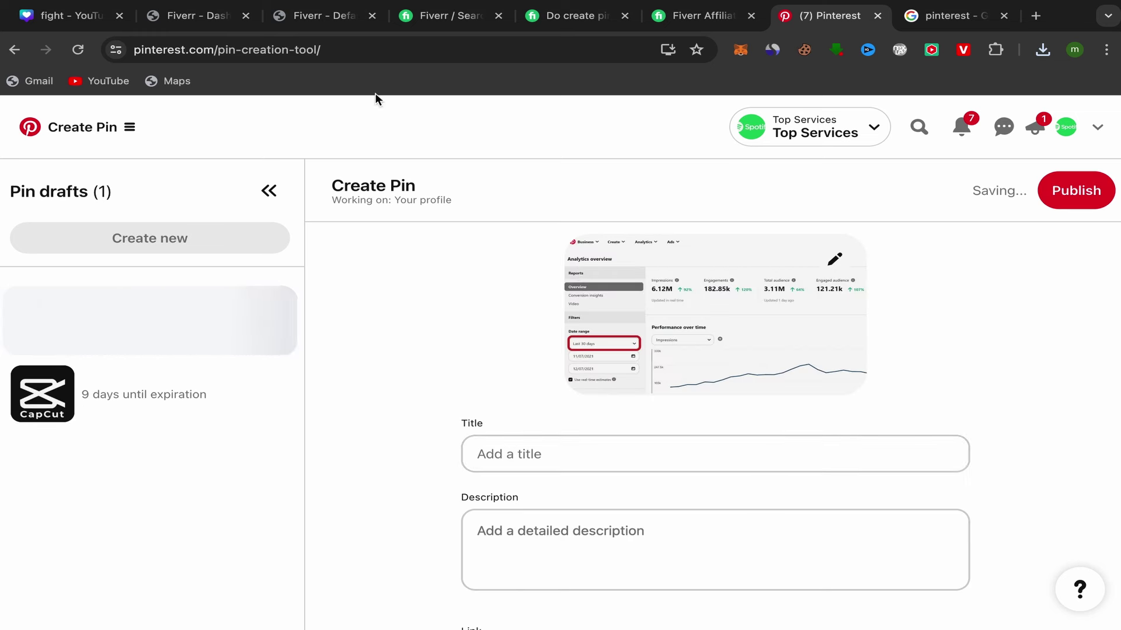
Step: Copy the gig title "I will do create pin and manage pinterest by using tailwind" from Fiverr and paste it as the pin's title
click(563, 18)
scroll(469, 293, up, 7)
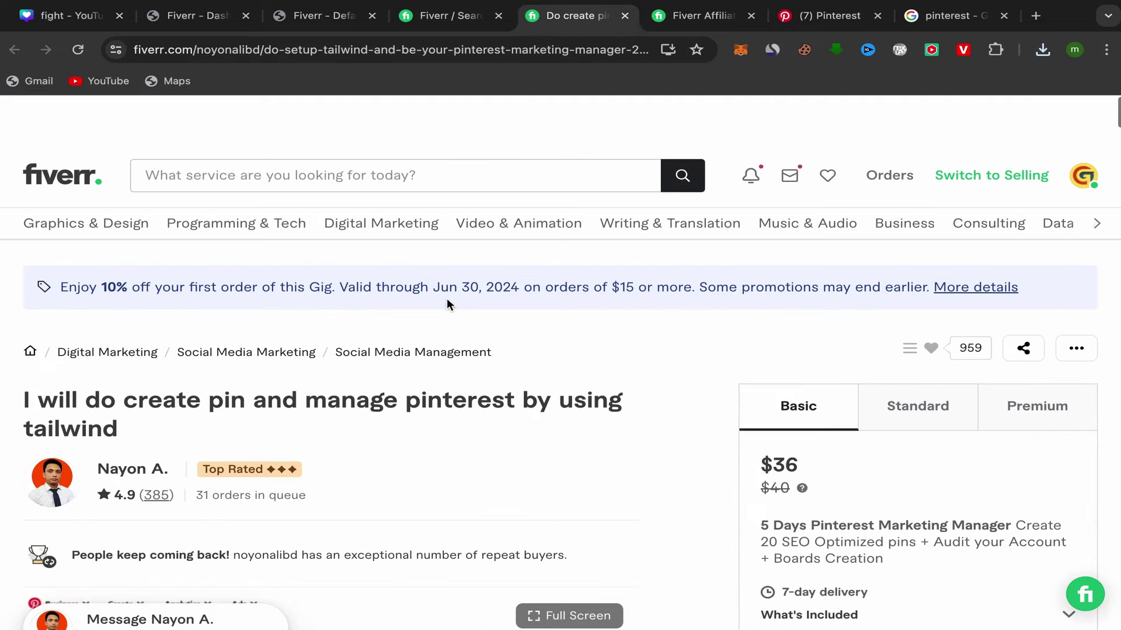
drag(126, 384, 5, 350)
right_click(74, 349)
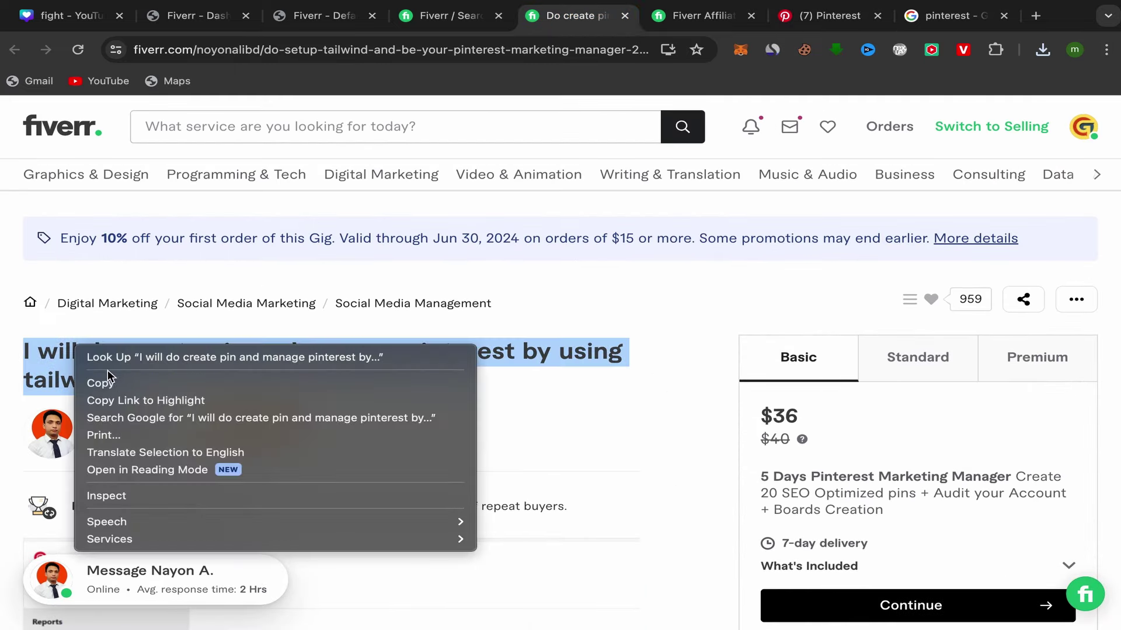
click(106, 386)
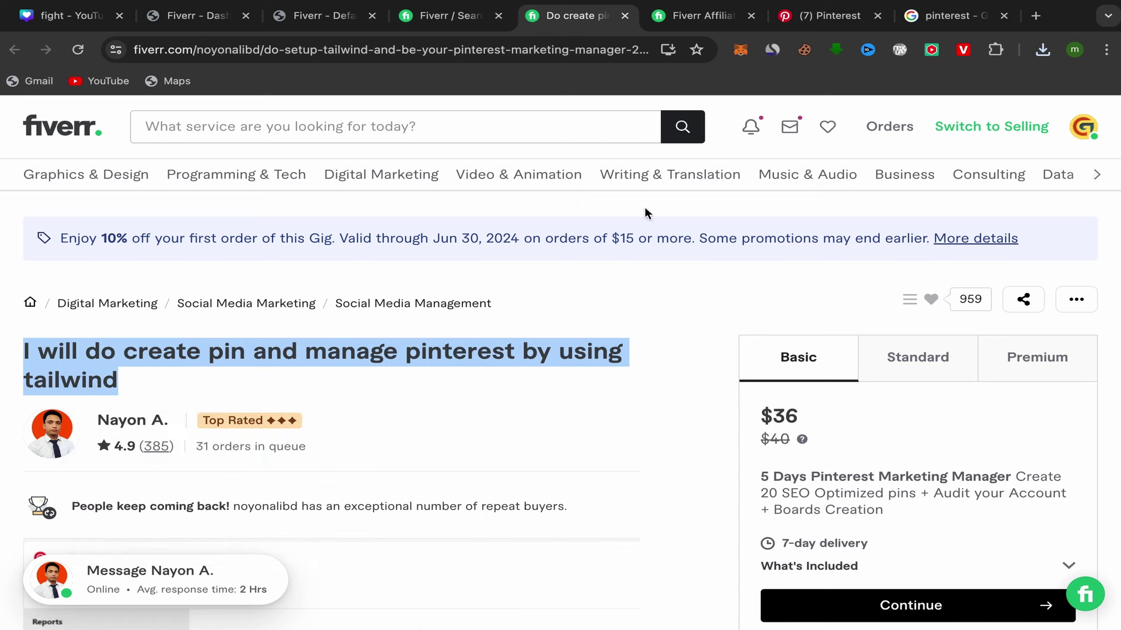
click(816, 17)
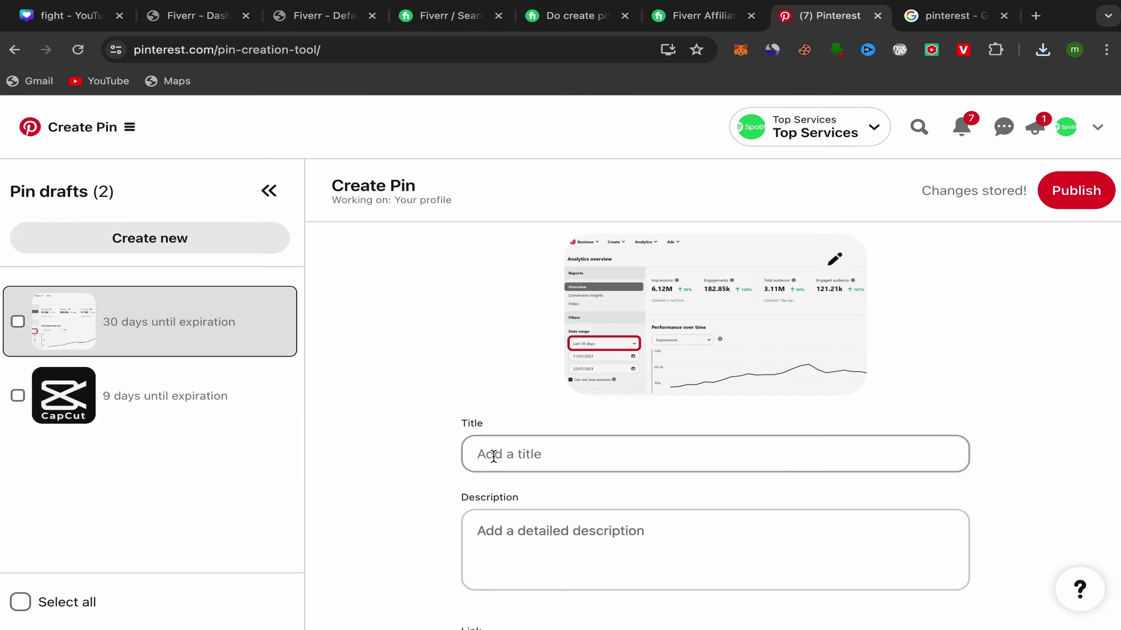
right_click(493, 456)
click(528, 492)
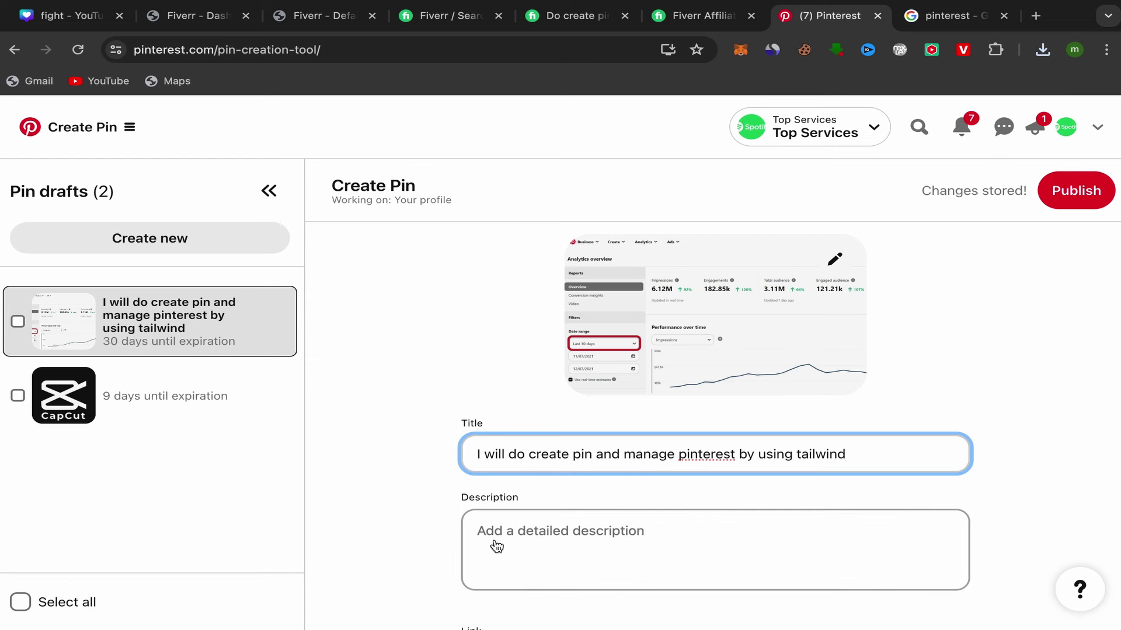
Step: On the Fiverr gig page, copy the About this gig text from its opening paragraph through "Submit Weekly Activities Report"
click(573, 14)
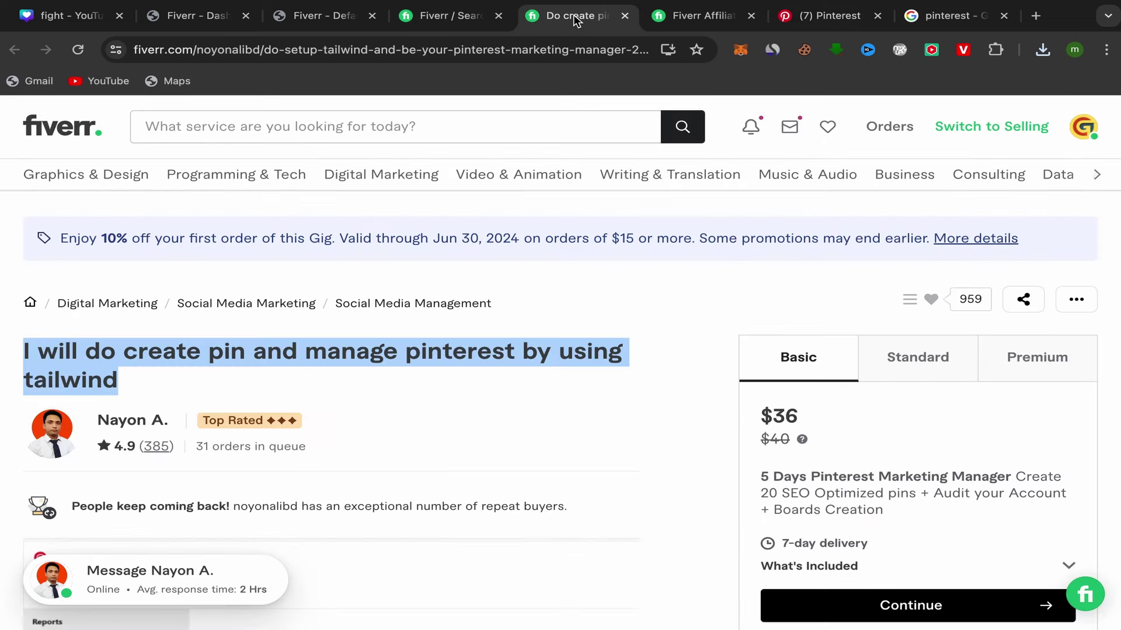
click(469, 398)
scroll(469, 398, down, 10)
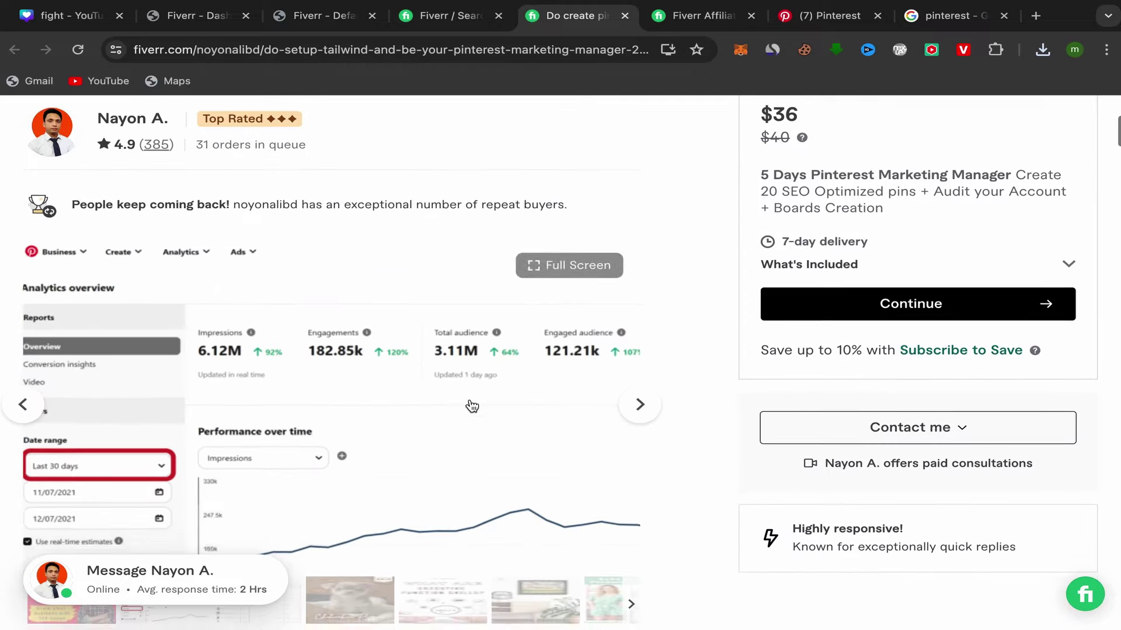
scroll(469, 398, down, 8)
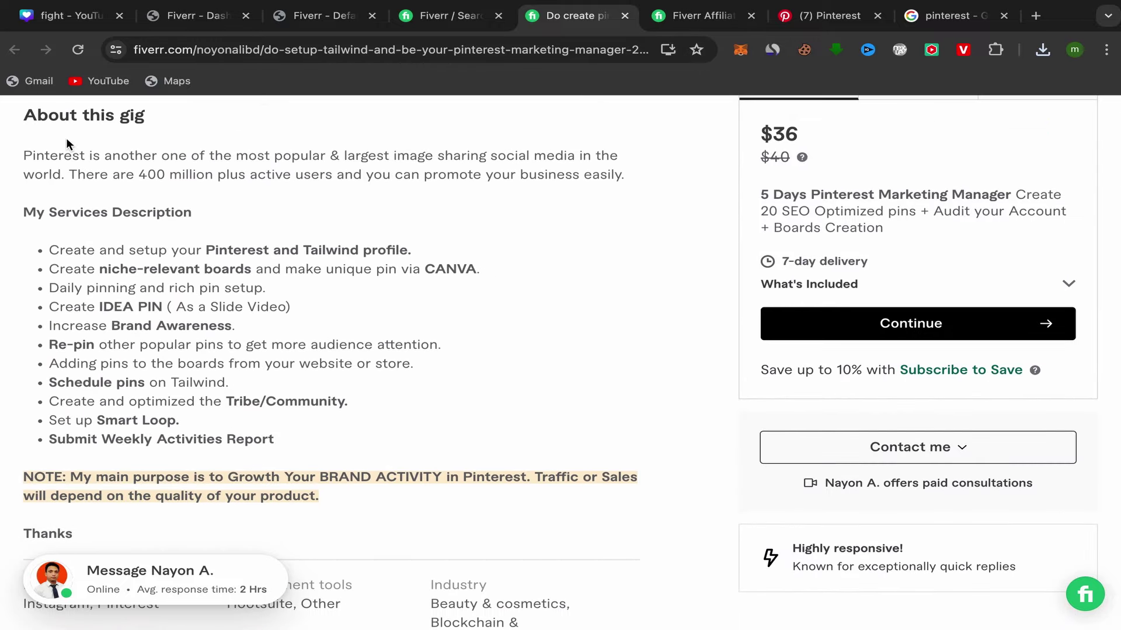
drag(23, 155, 299, 439)
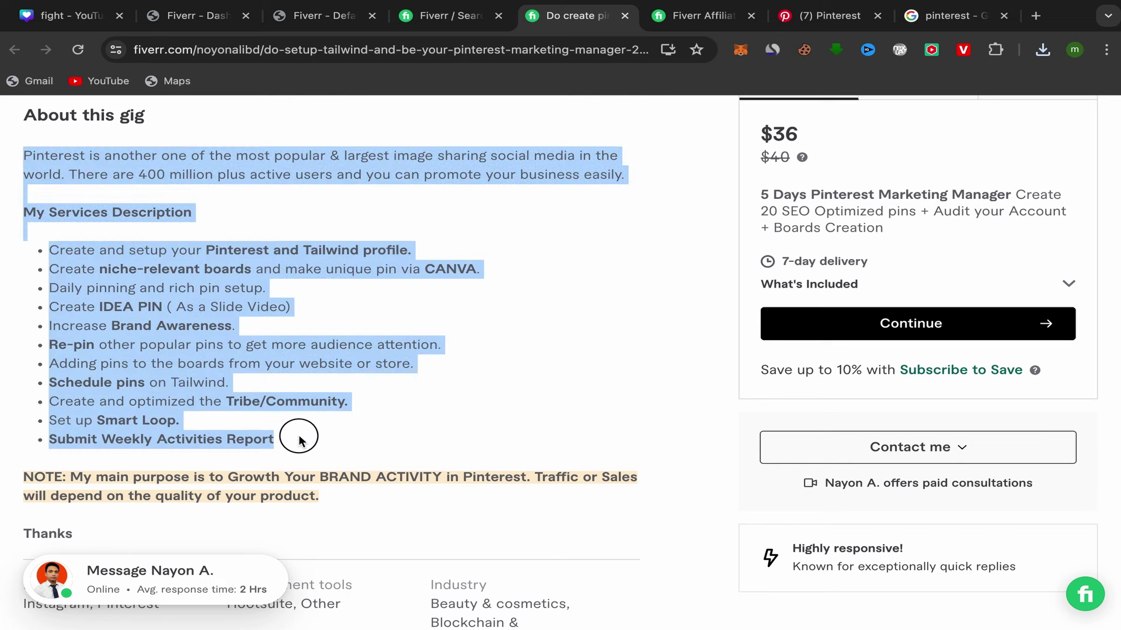
right_click(110, 326)
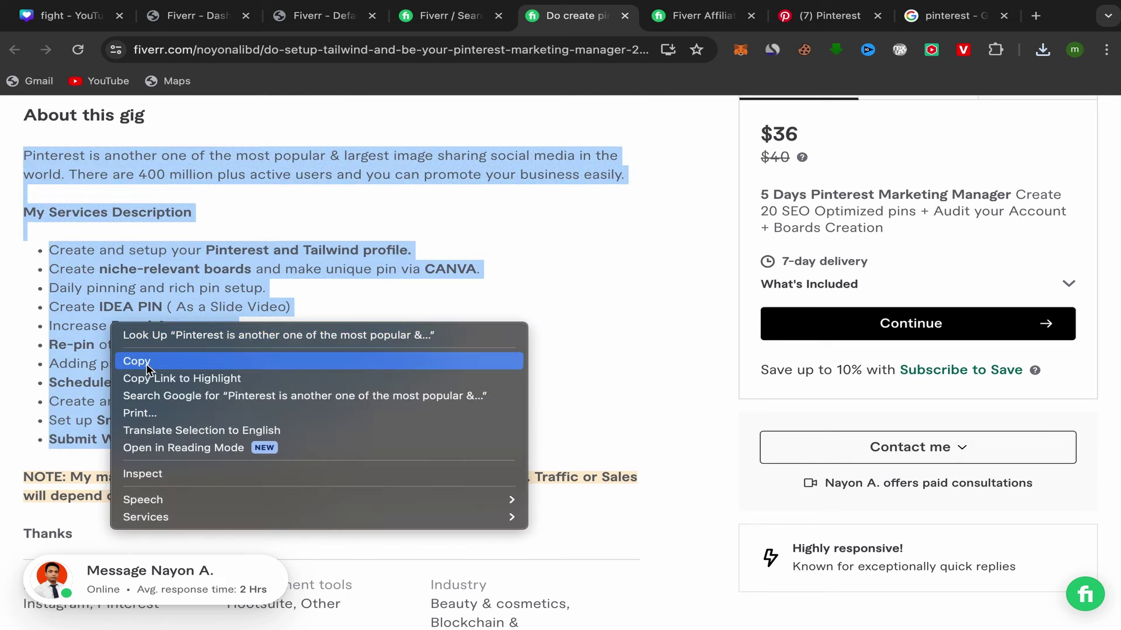
click(146, 363)
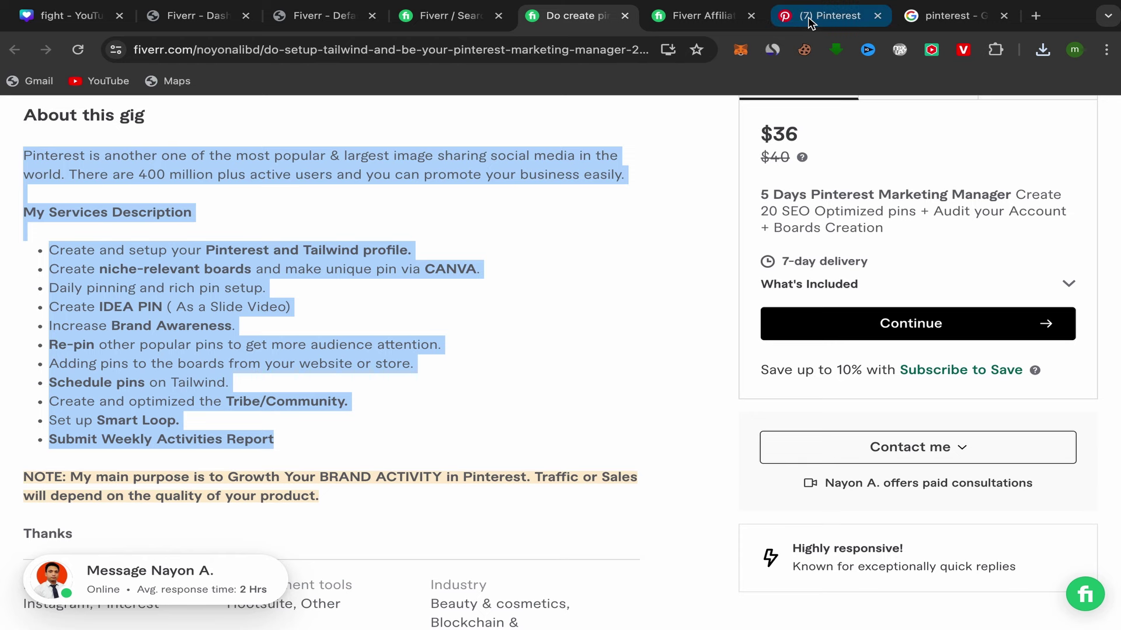
Step: Return to the Pinterest pin draft and paste the copied gig text into its description
click(826, 16)
click(490, 530)
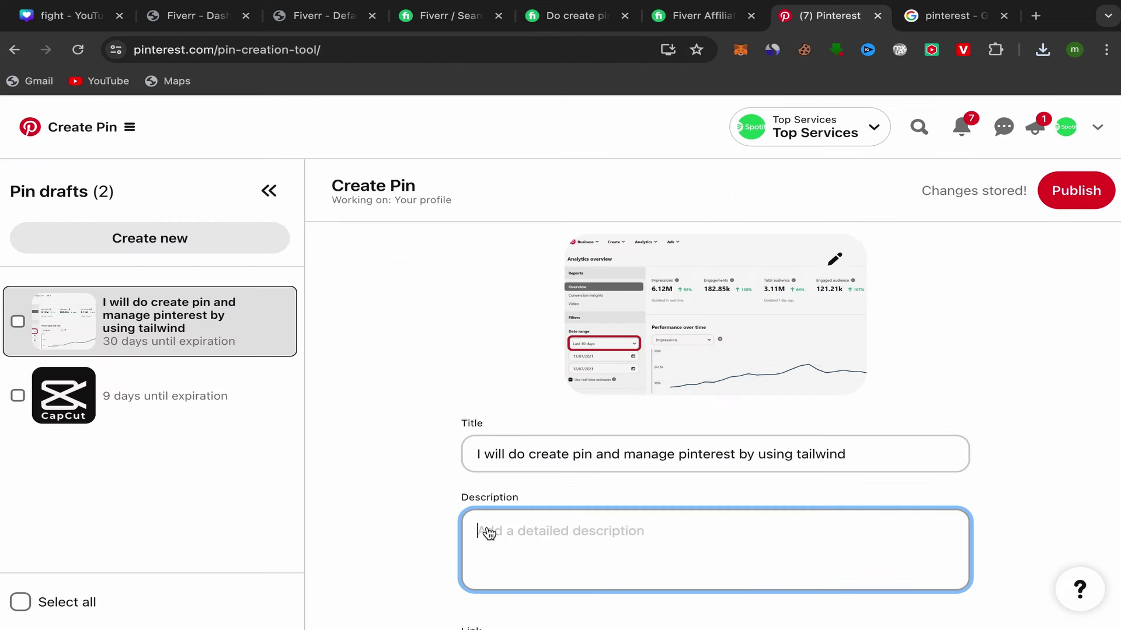
right_click(491, 530)
click(514, 492)
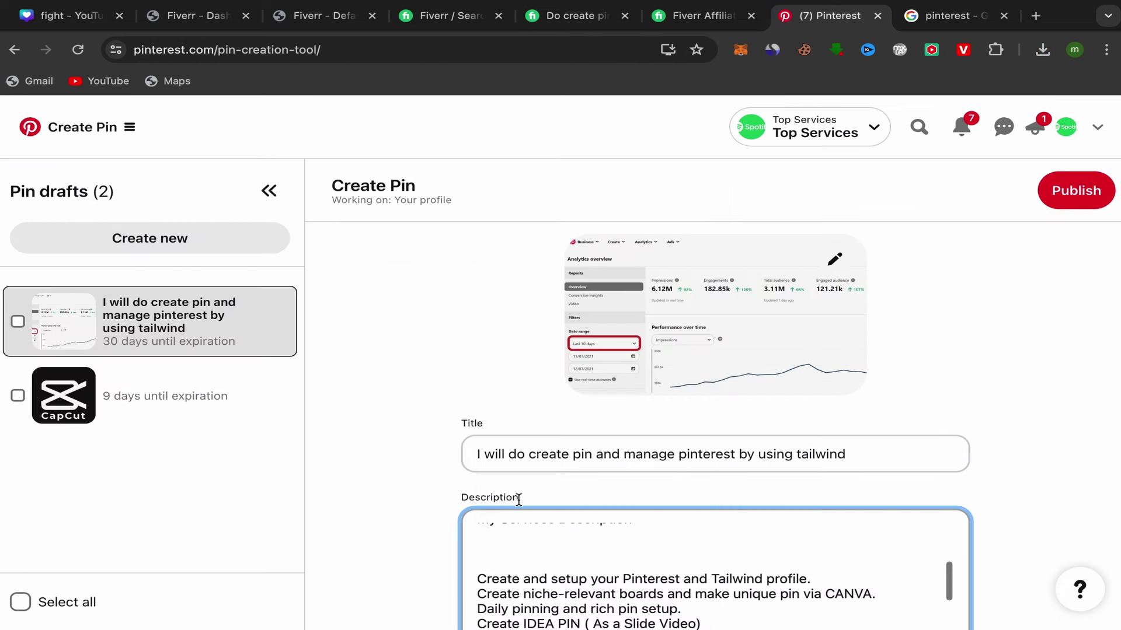
Step: Copy the Fiverr Pro (New plan) affiliate link from Default and Deep Links and paste it as the pin's link
scroll(436, 548, down, 5)
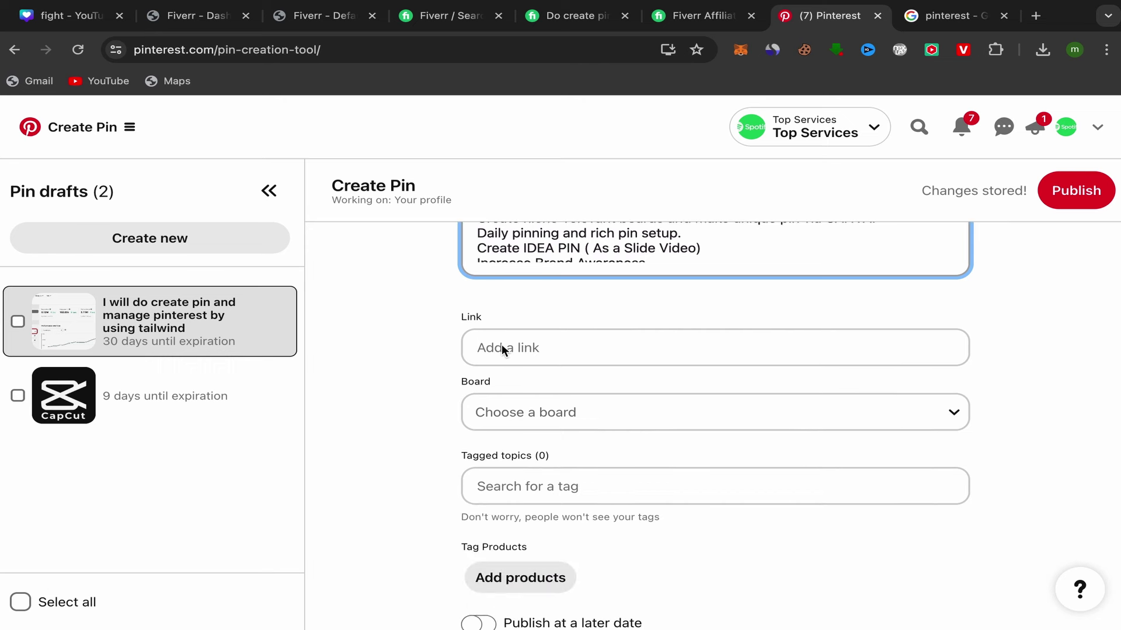
click(303, 19)
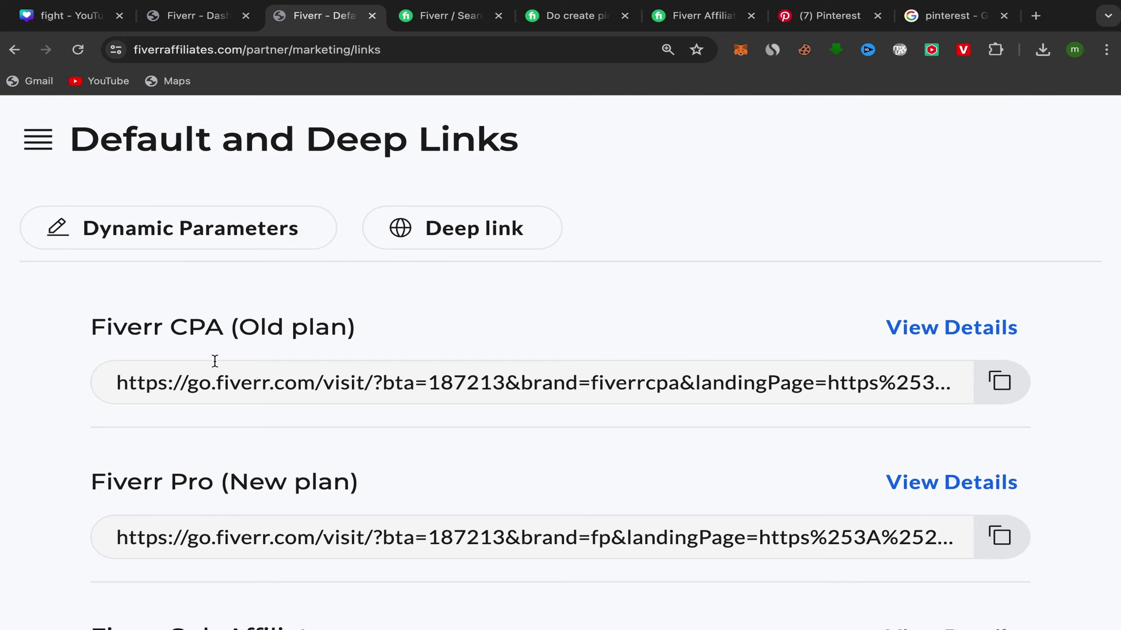
scroll(686, 485, down, 1)
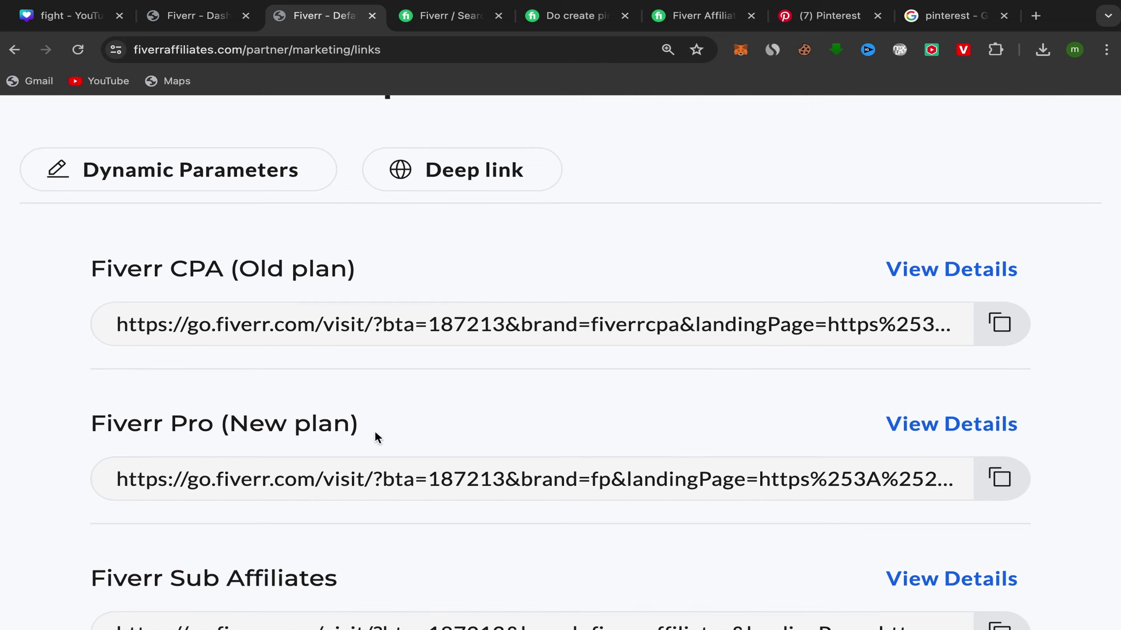
click(1000, 480)
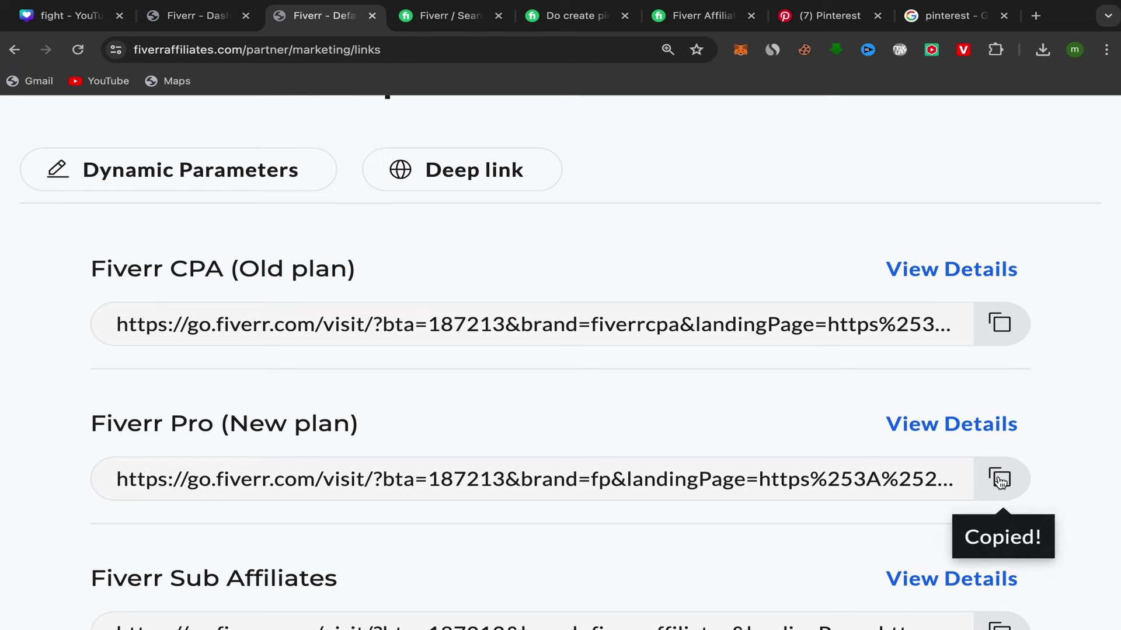
click(829, 17)
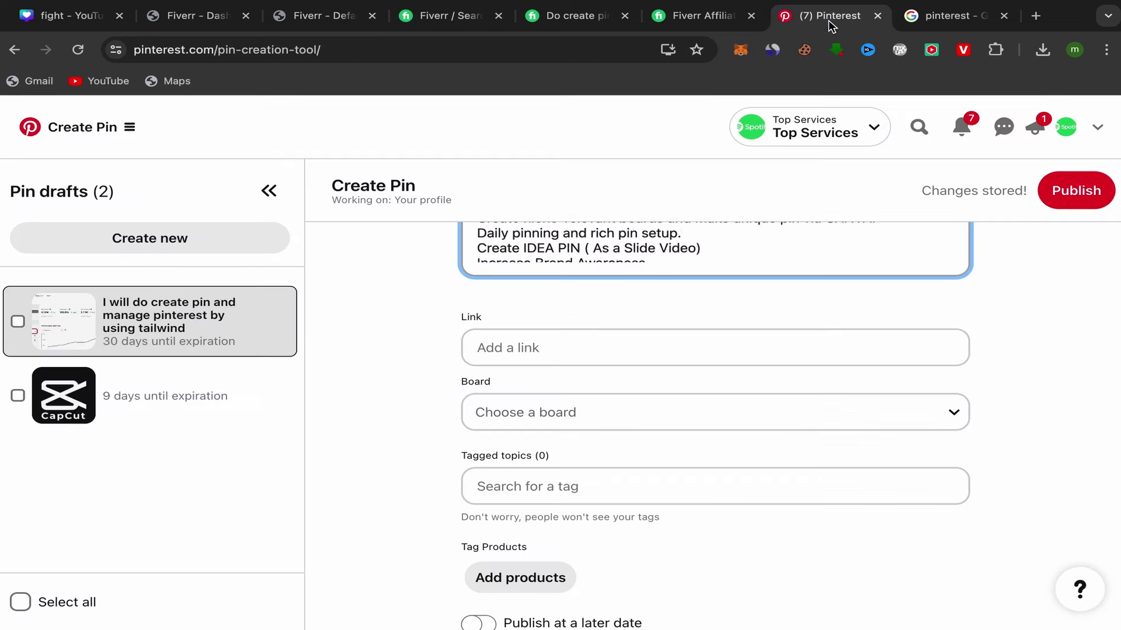
right_click(486, 349)
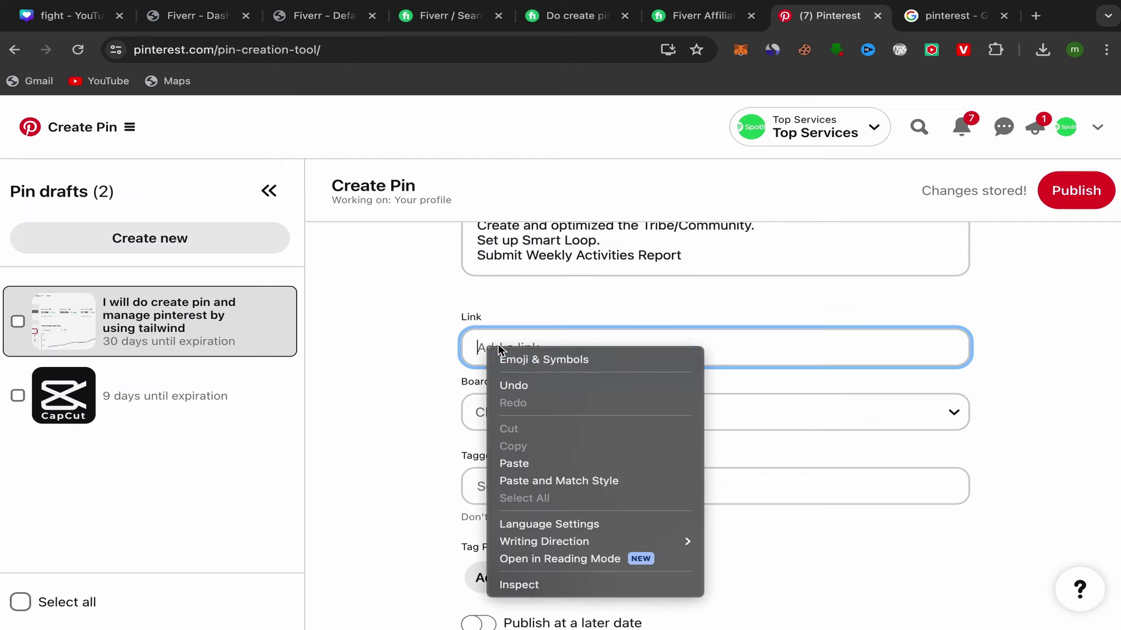
click(528, 464)
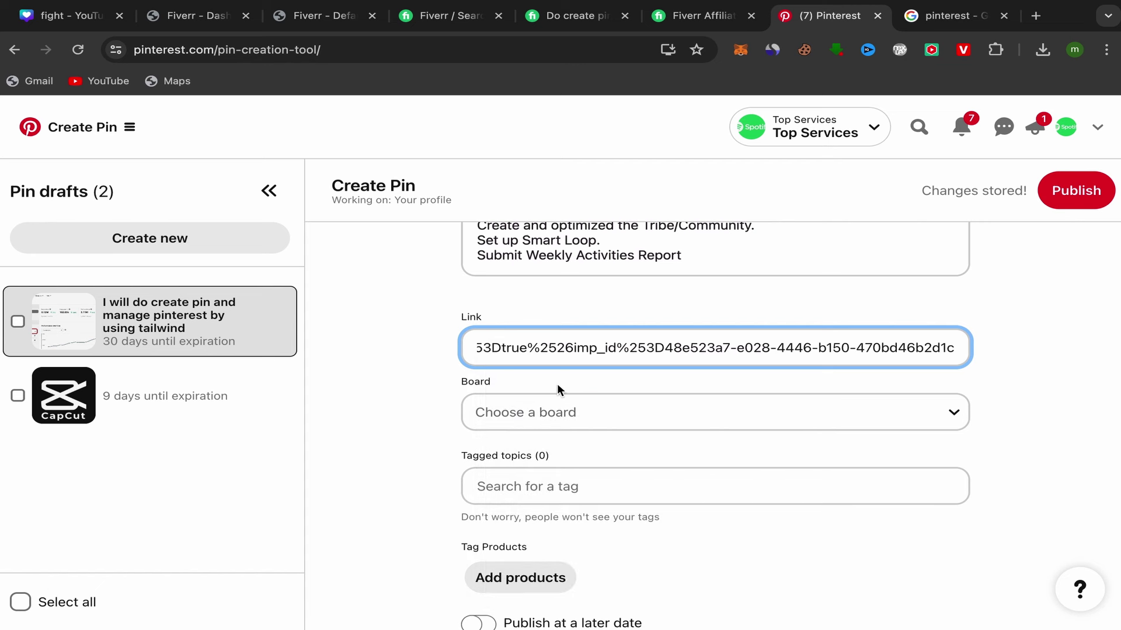
Step: Assign the pin to the existing pinterest board
click(524, 415)
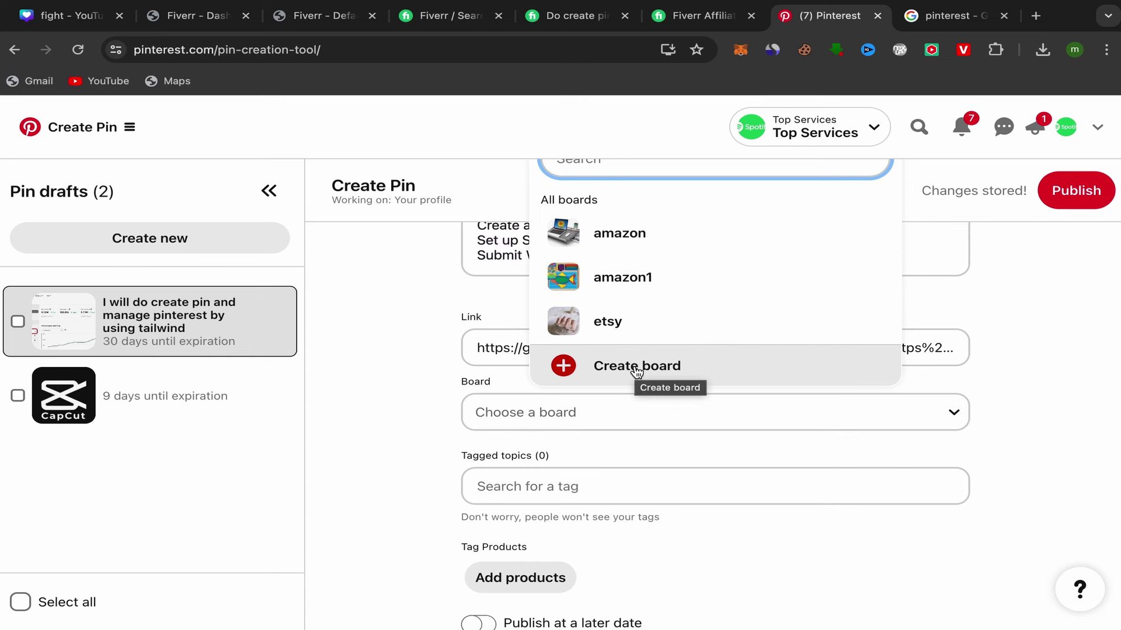
scroll(631, 327, down, 2)
scroll(626, 320, down, 1)
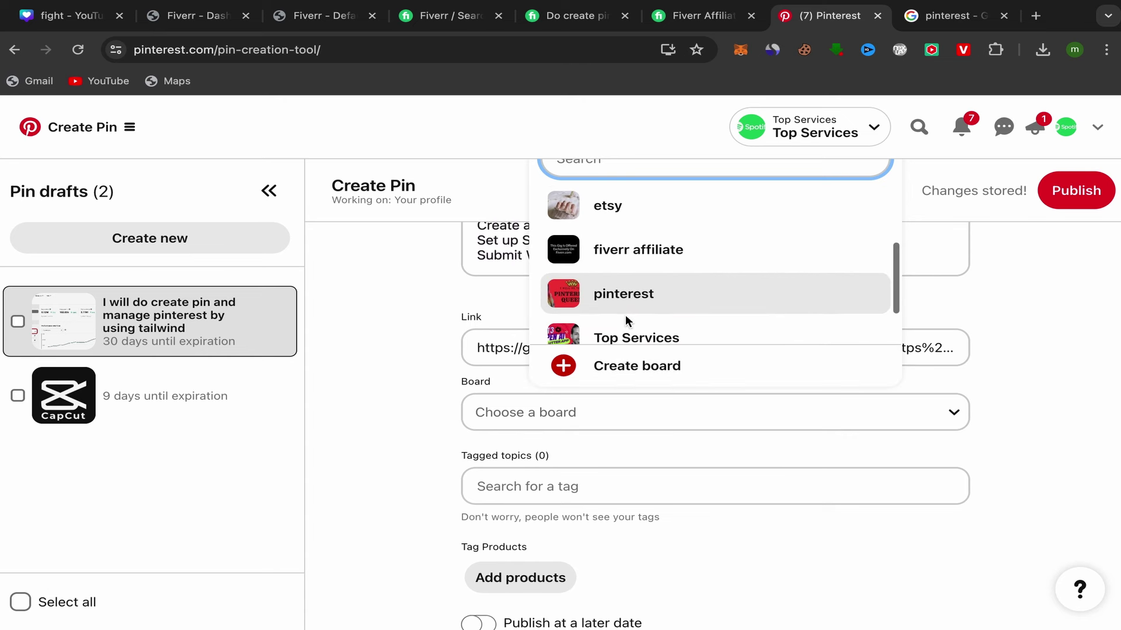
click(625, 295)
Step: On the Fiverr gig page, find the Related tags section and copy the "pinterest marketing" tag
scroll(443, 411, down, 1)
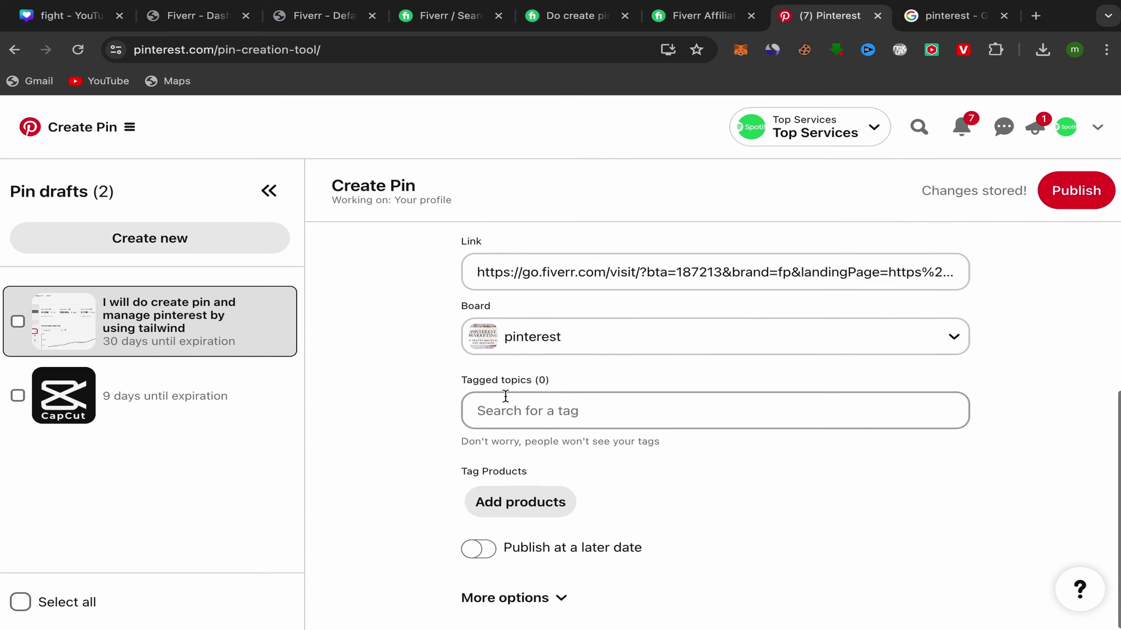
click(506, 397)
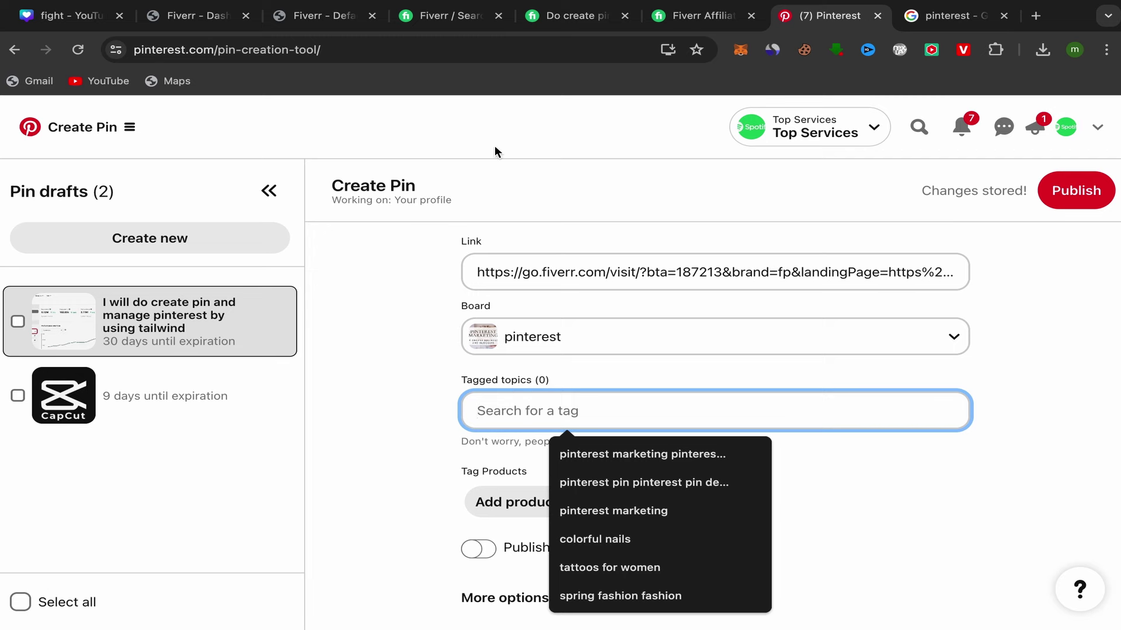
click(562, 21)
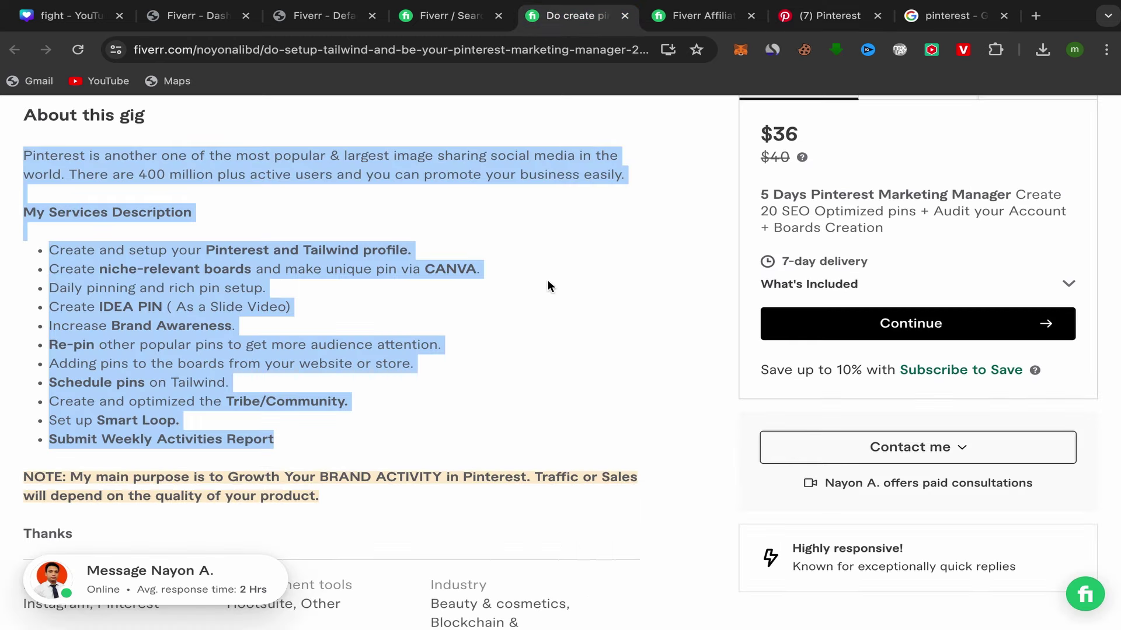
scroll(548, 279, up, 15)
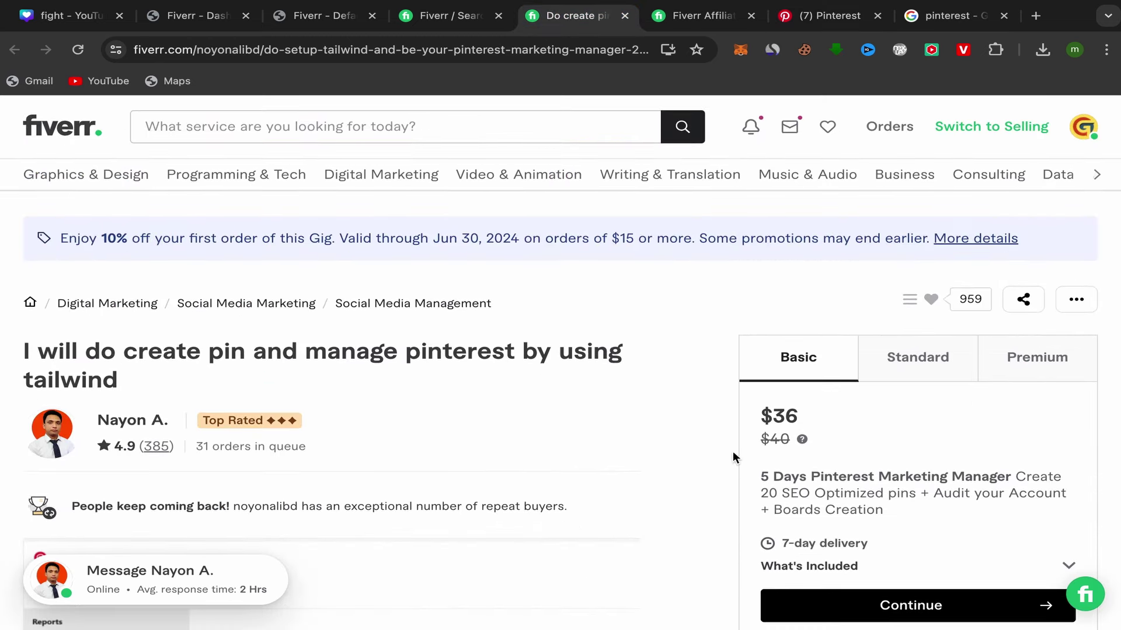
mouse_move(519, 175)
scroll(630, 429, down, 15)
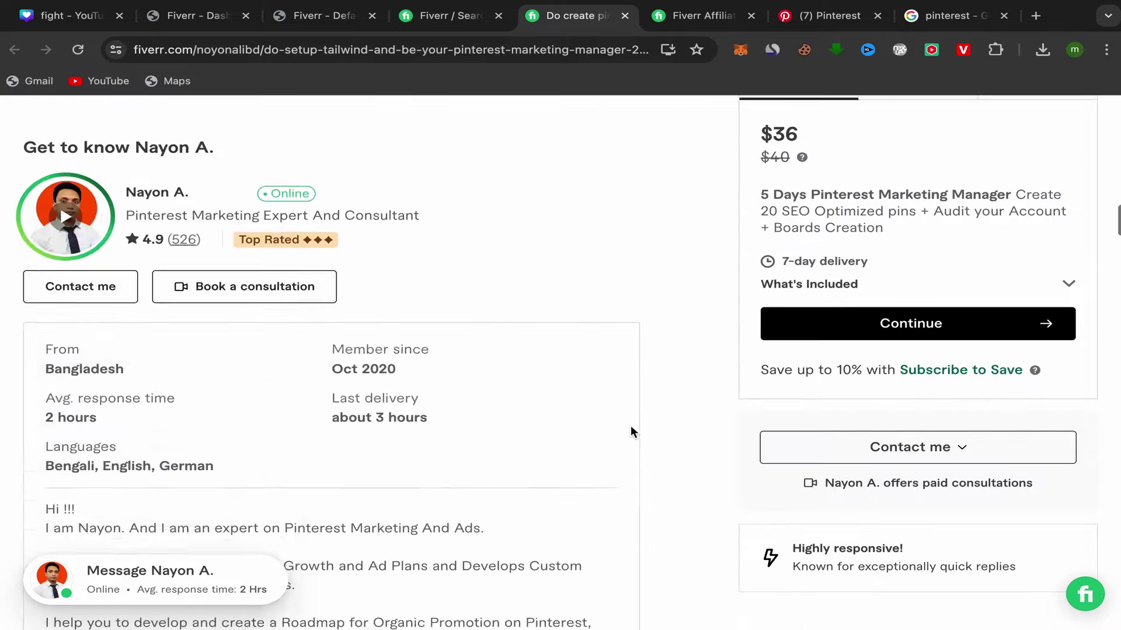
scroll(630, 429, down, 20)
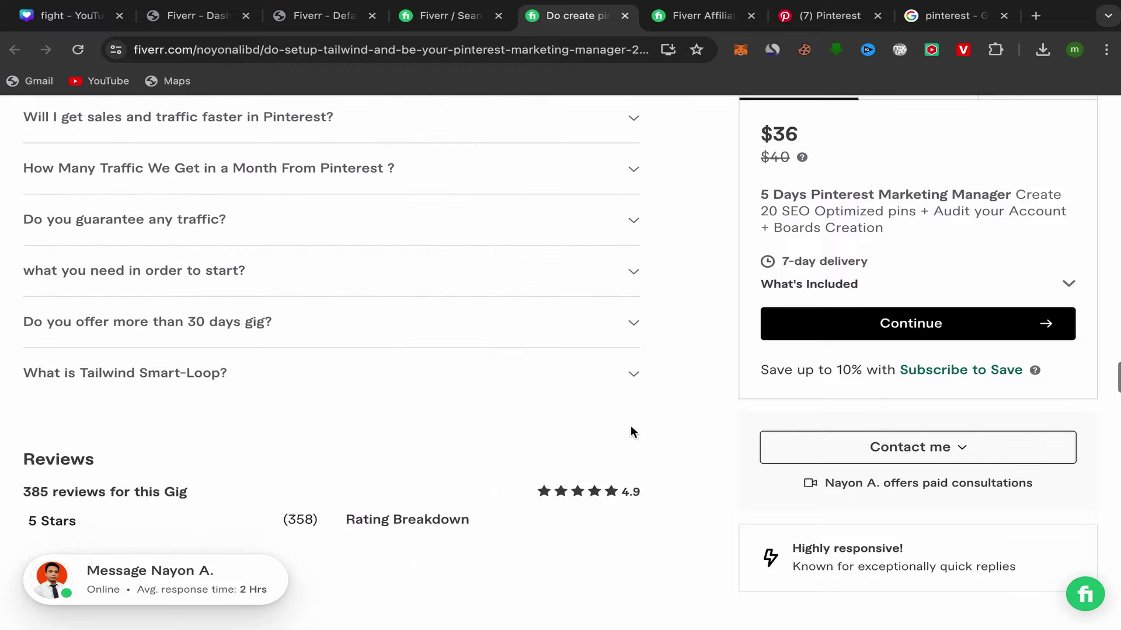
scroll(631, 428, down, 15)
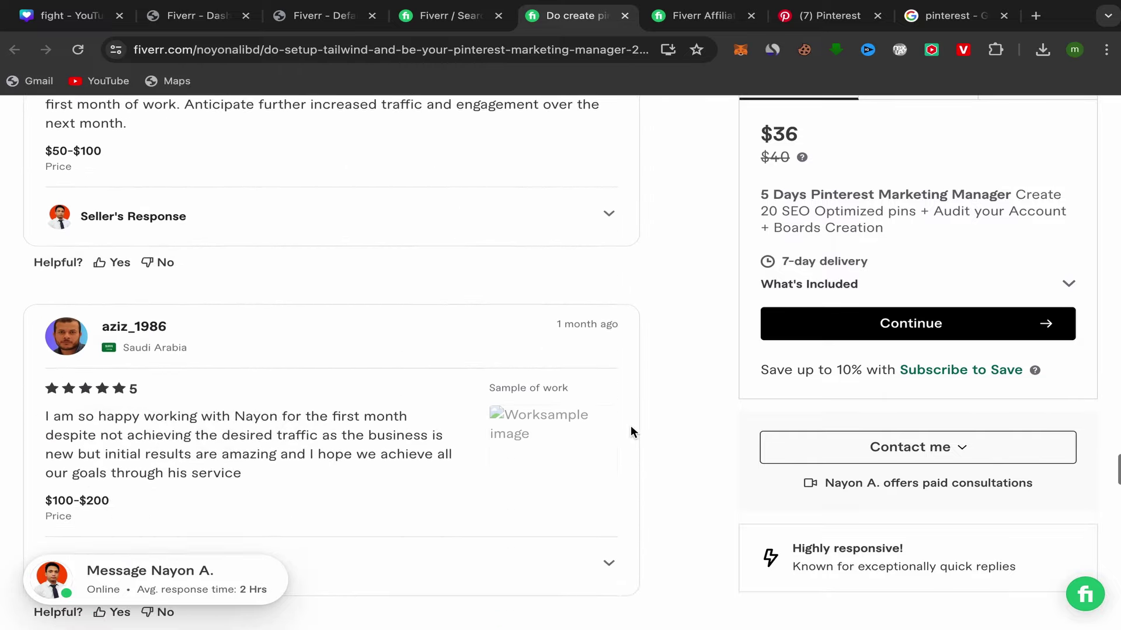
scroll(631, 428, down, 10)
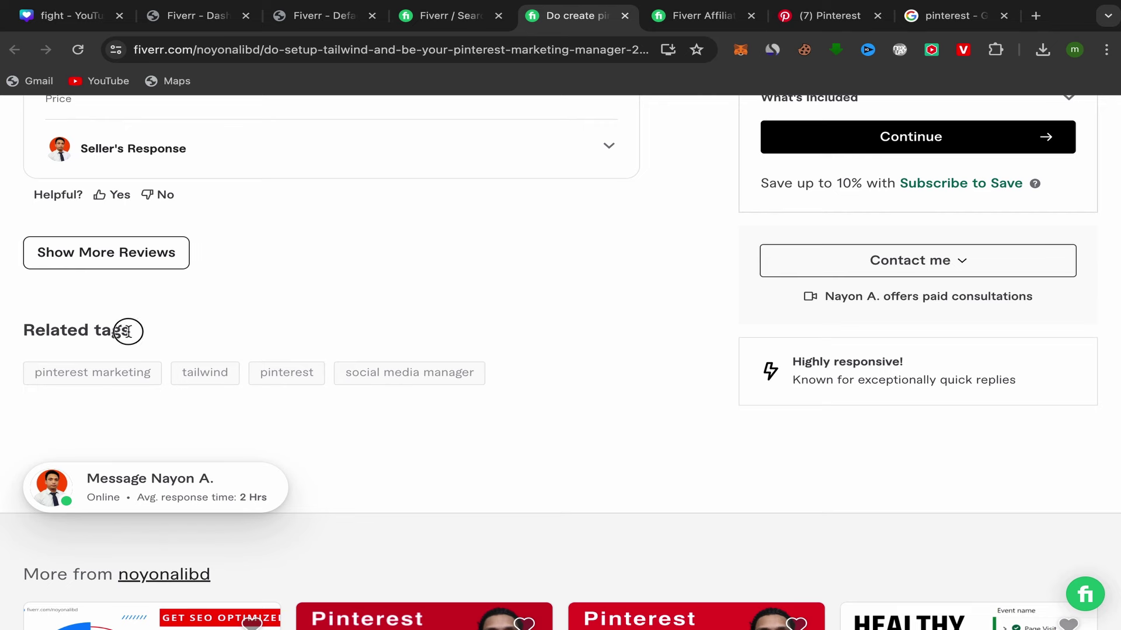
drag(126, 331, 8, 330)
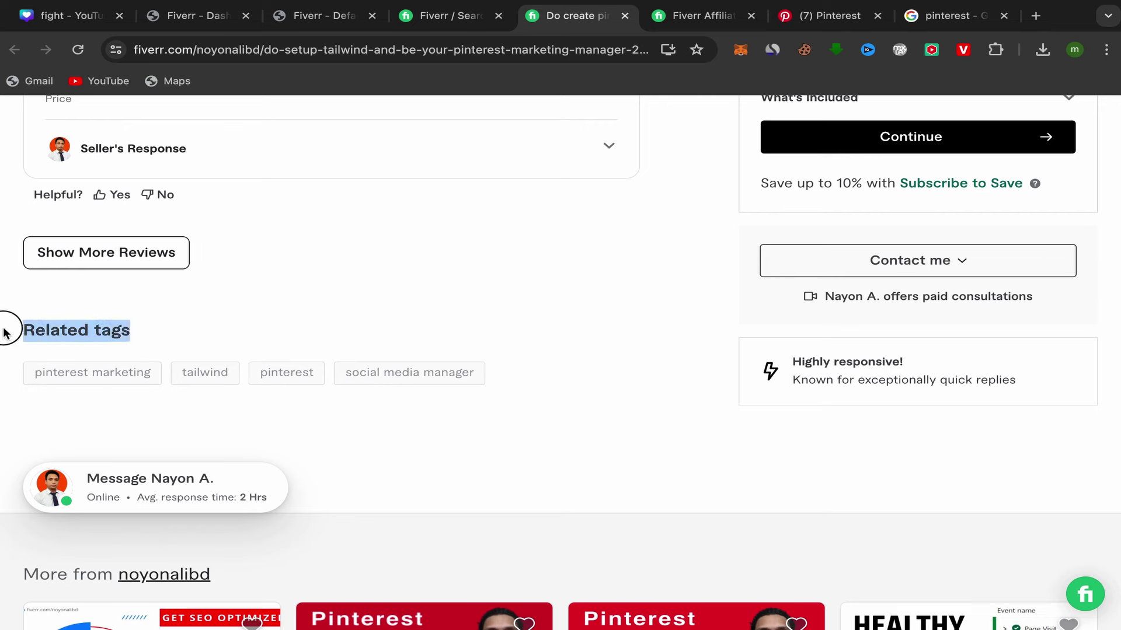
right_click(123, 373)
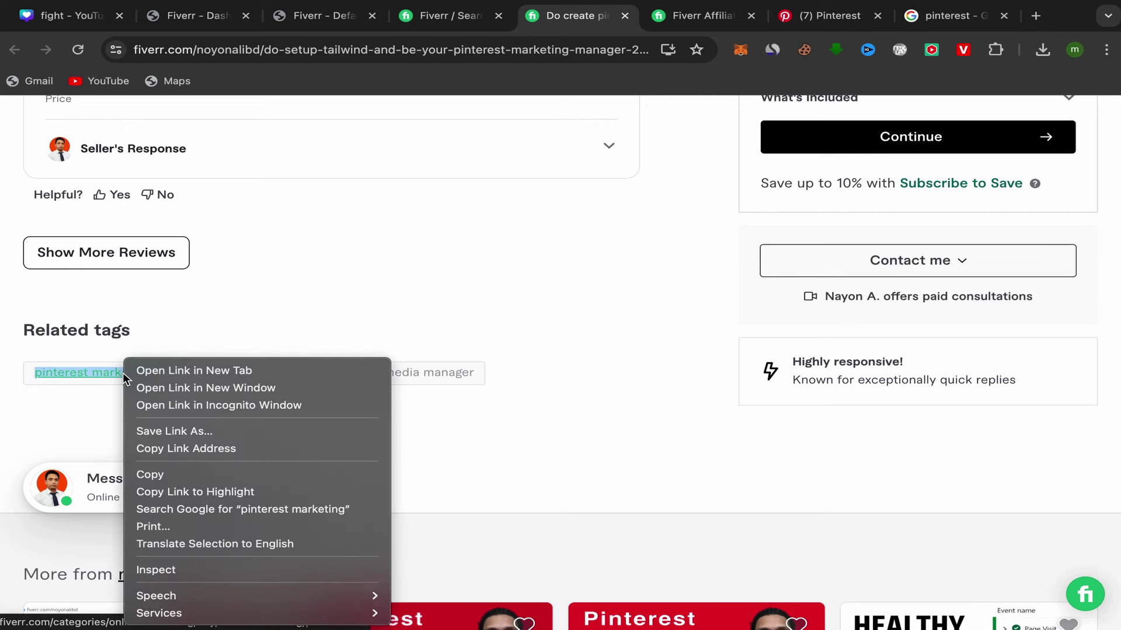
click(180, 476)
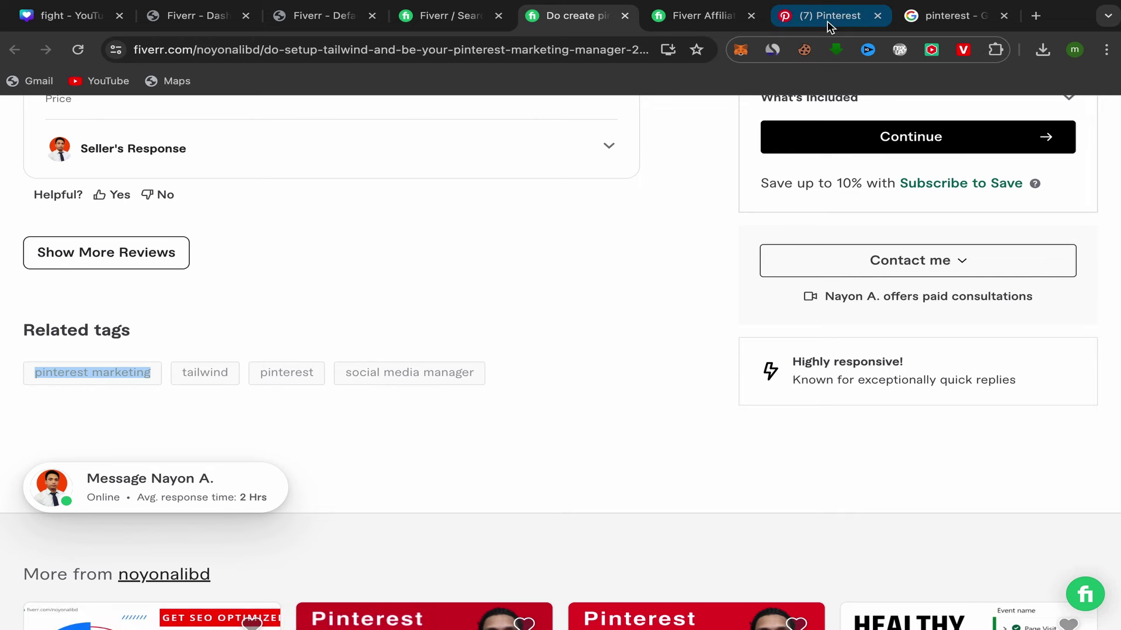
Step: Return to the Pinterest pin draft and paste "pinterest marketing" into its tagged topics
click(828, 20)
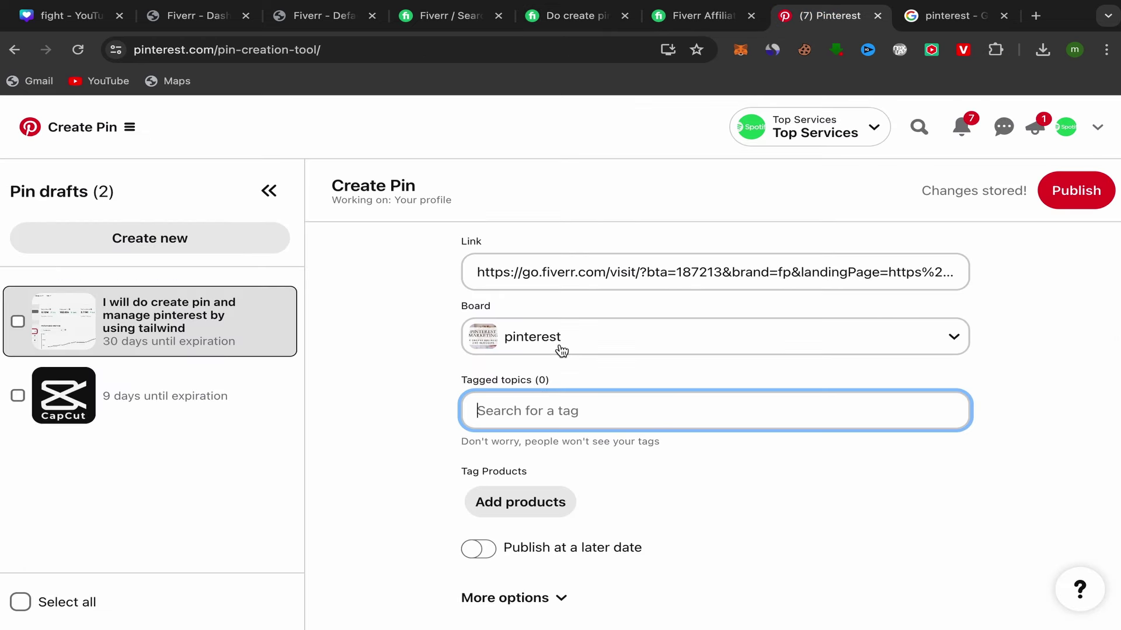
right_click(485, 410)
click(519, 493)
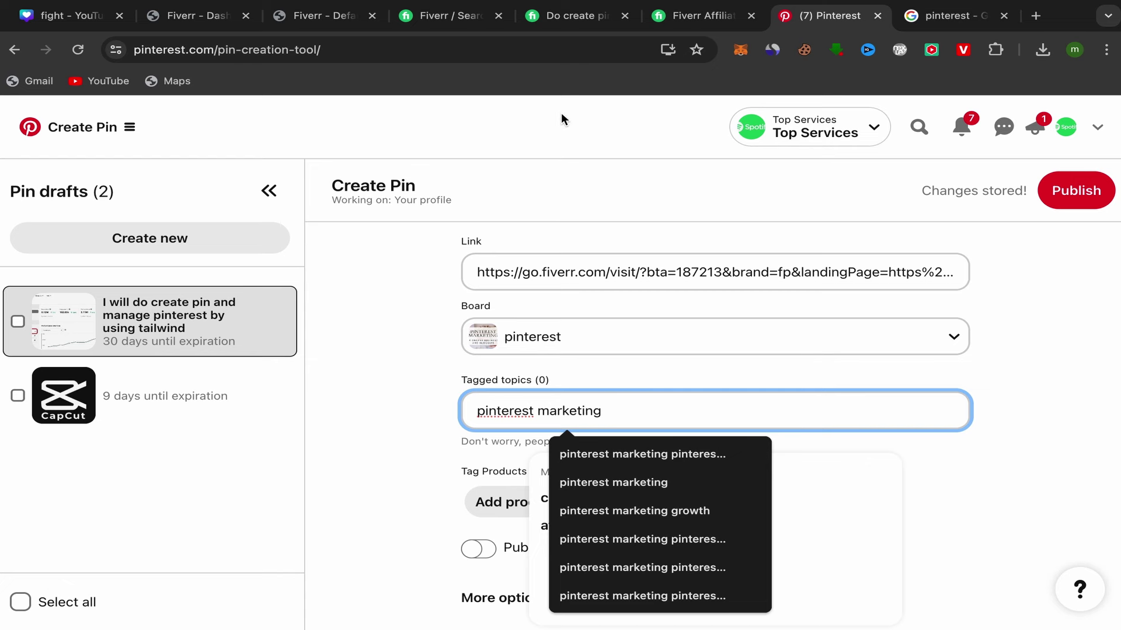
Step: Copy the "social media manager" related tag from the Fiverr gig and paste it after "pinterest marketing" in the pin's tagged topics
click(569, 26)
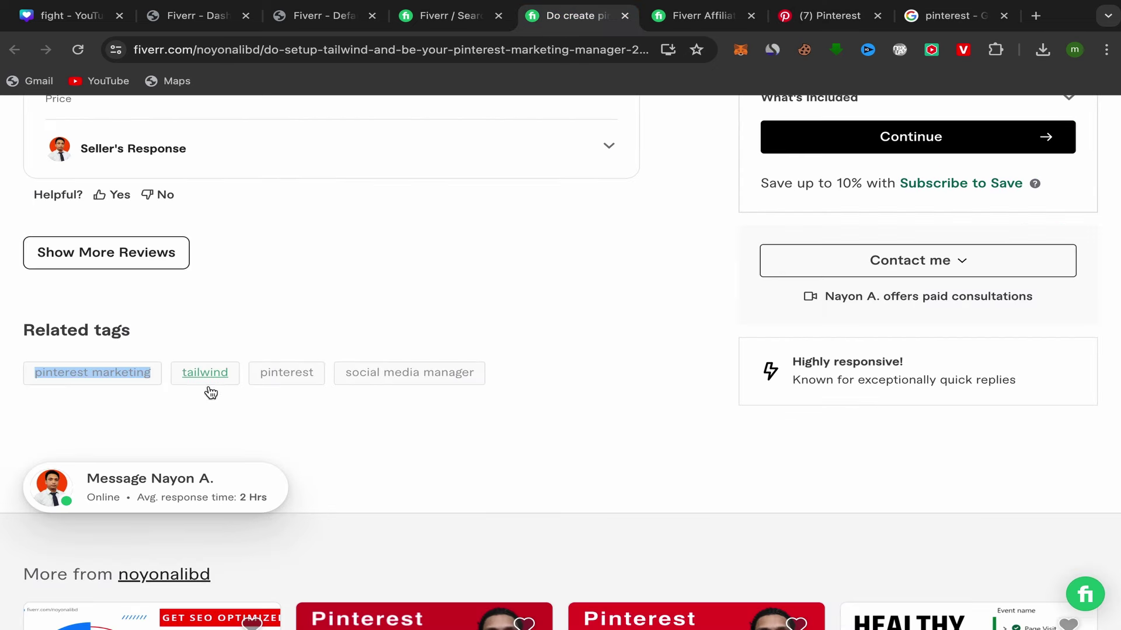
right_click(414, 379)
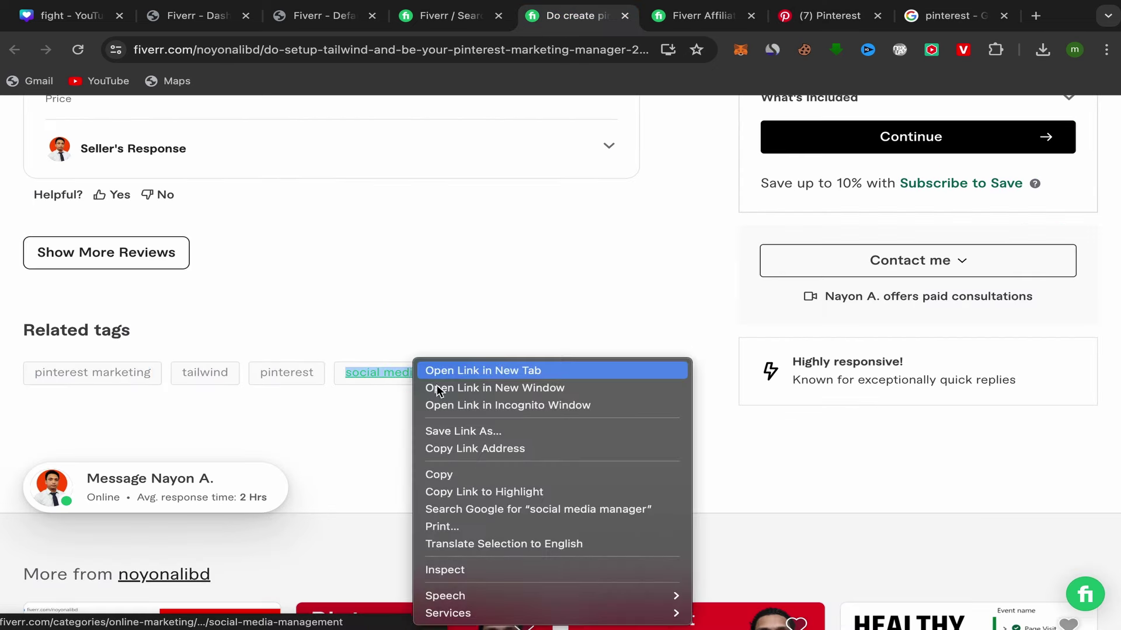
click(461, 480)
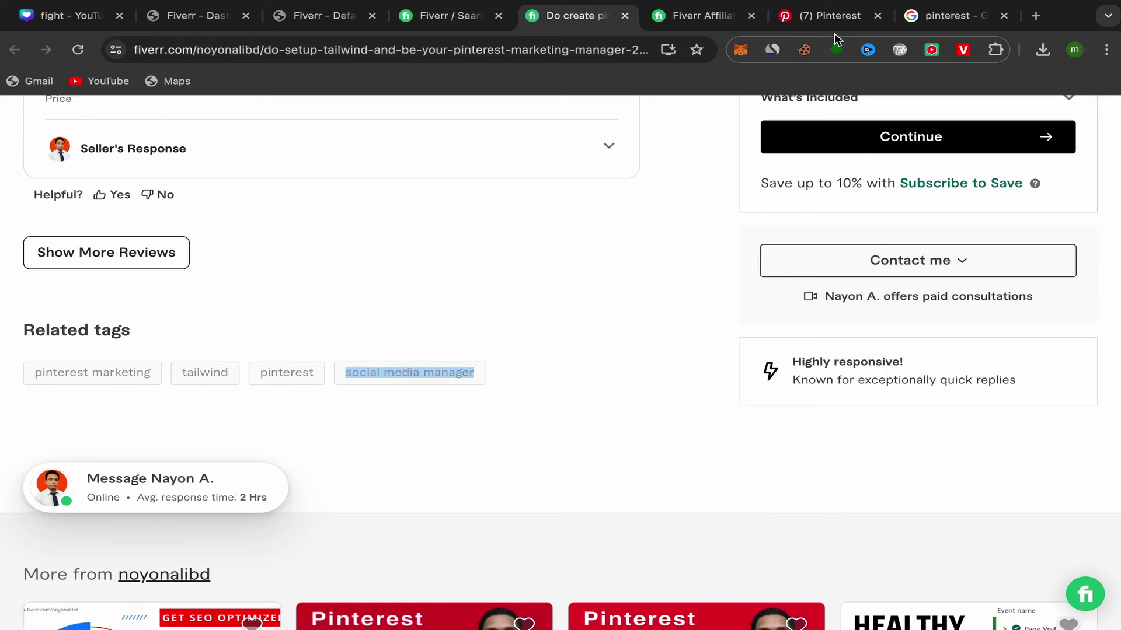
click(829, 15)
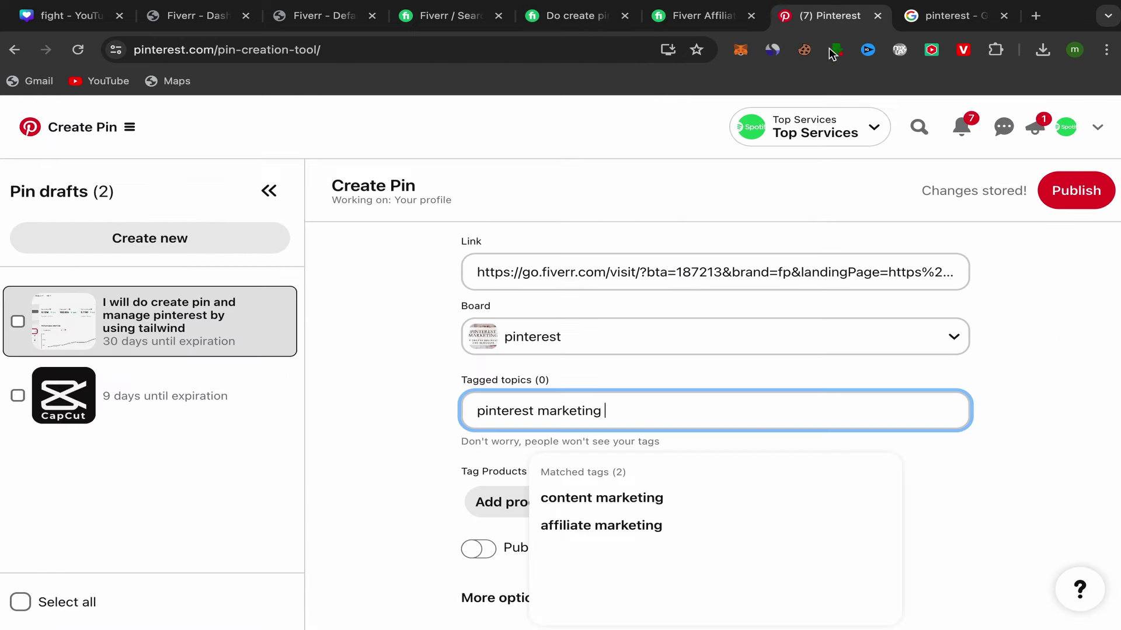
right_click(617, 414)
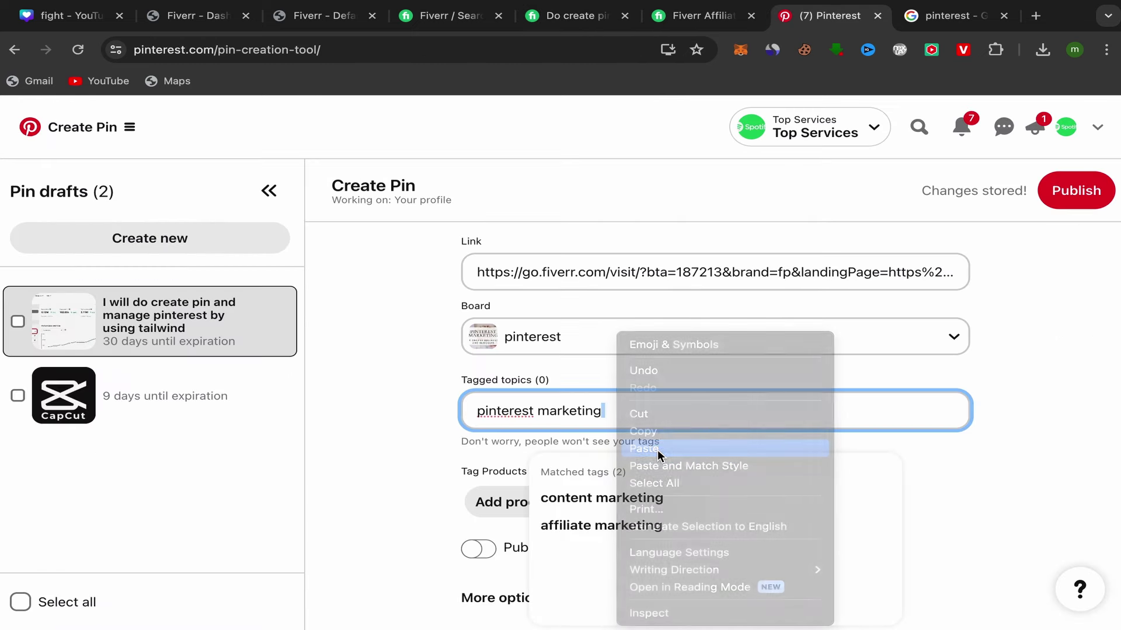
click(658, 449)
Step: Publish the pin, then open the published pin and reload its page
click(1081, 185)
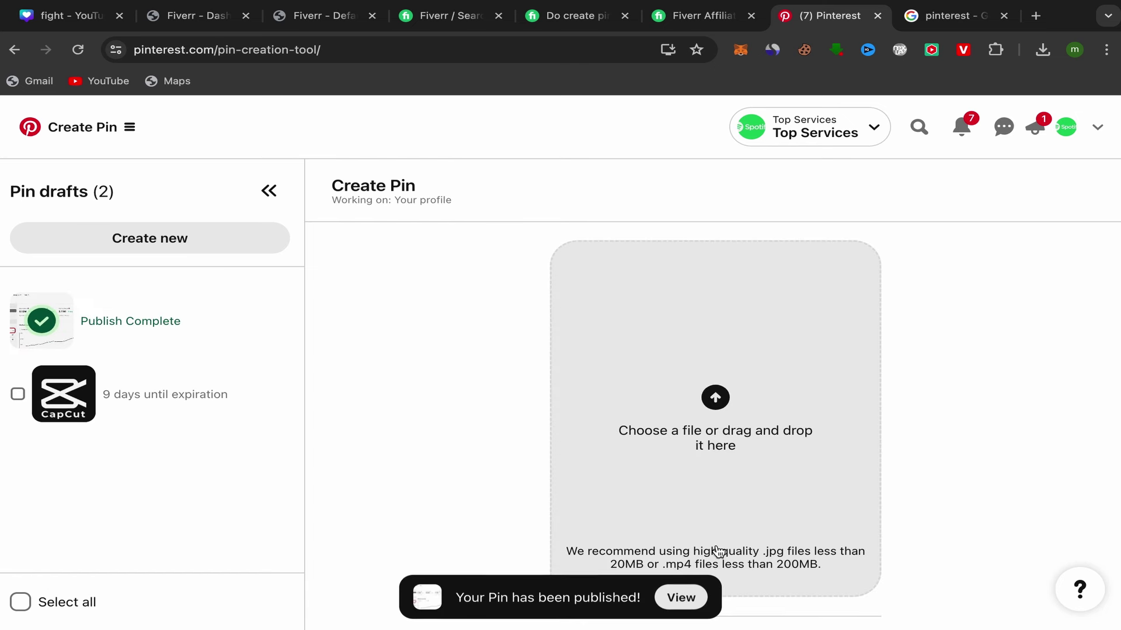
click(681, 599)
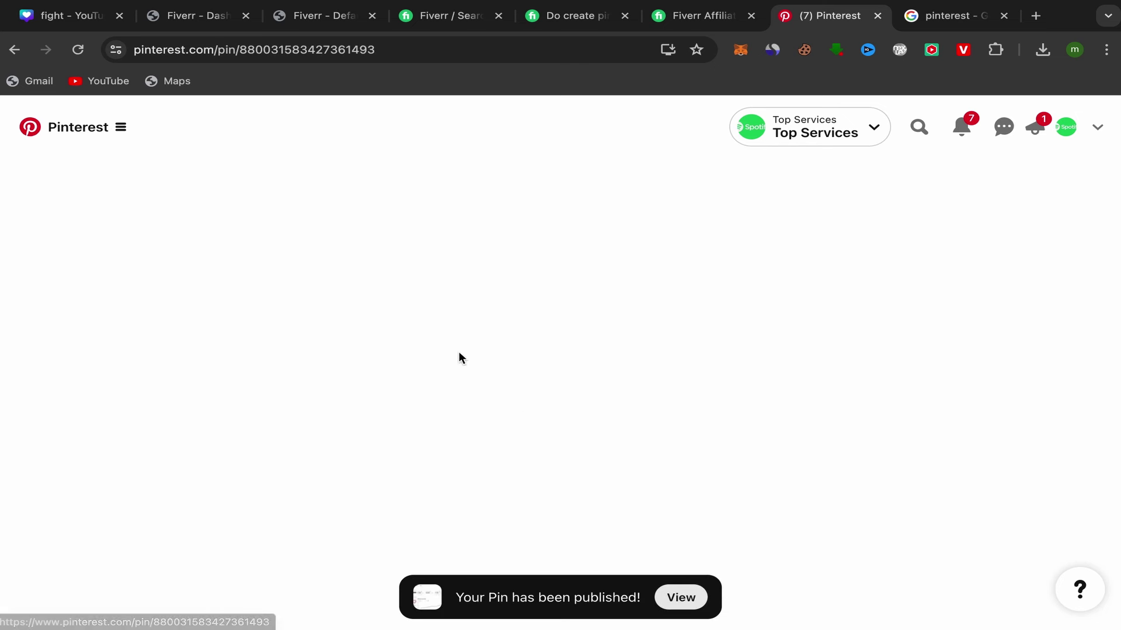
click(80, 51)
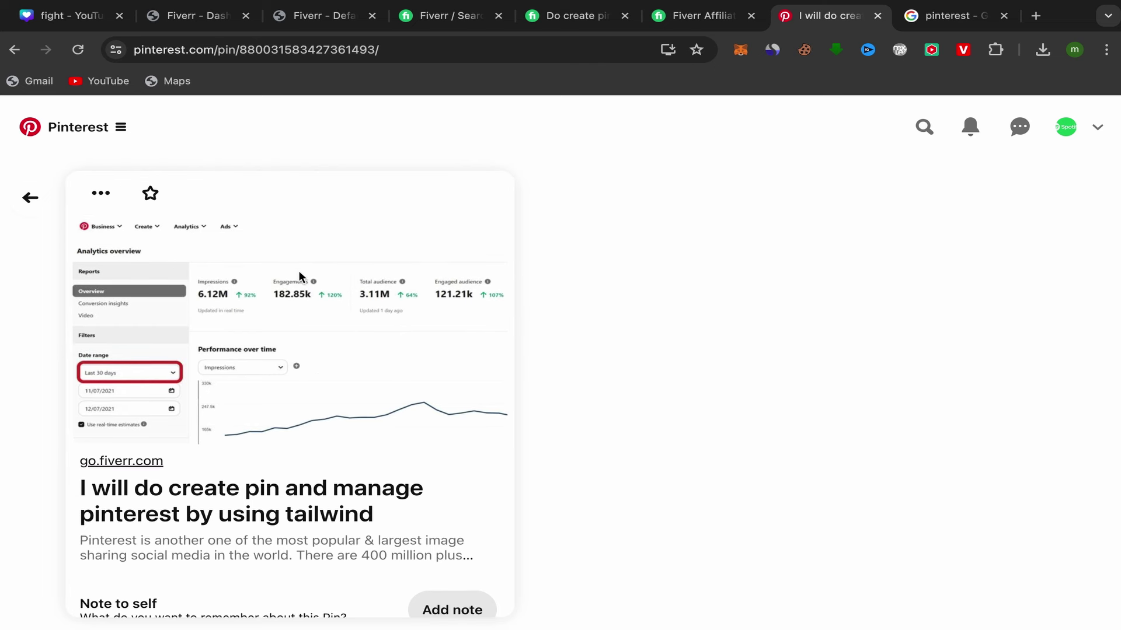
scroll(364, 408, down, 1)
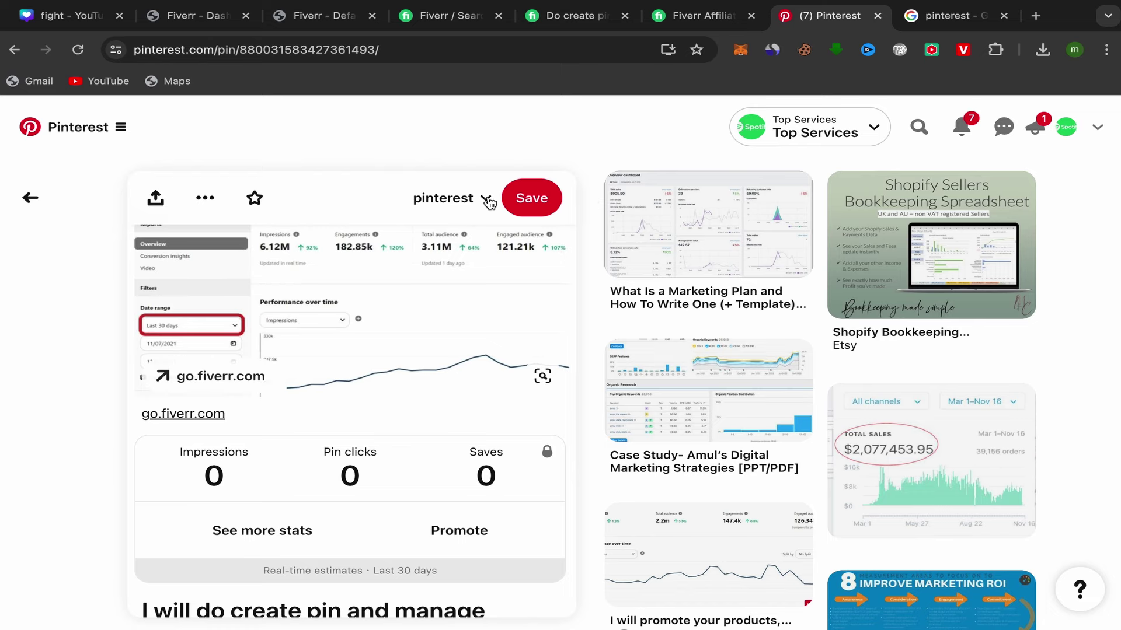
Step: Look through the Fiverr search results for pinterest manager gigs, then return to the published Pinterest pin
click(443, 15)
scroll(379, 306, up, 3)
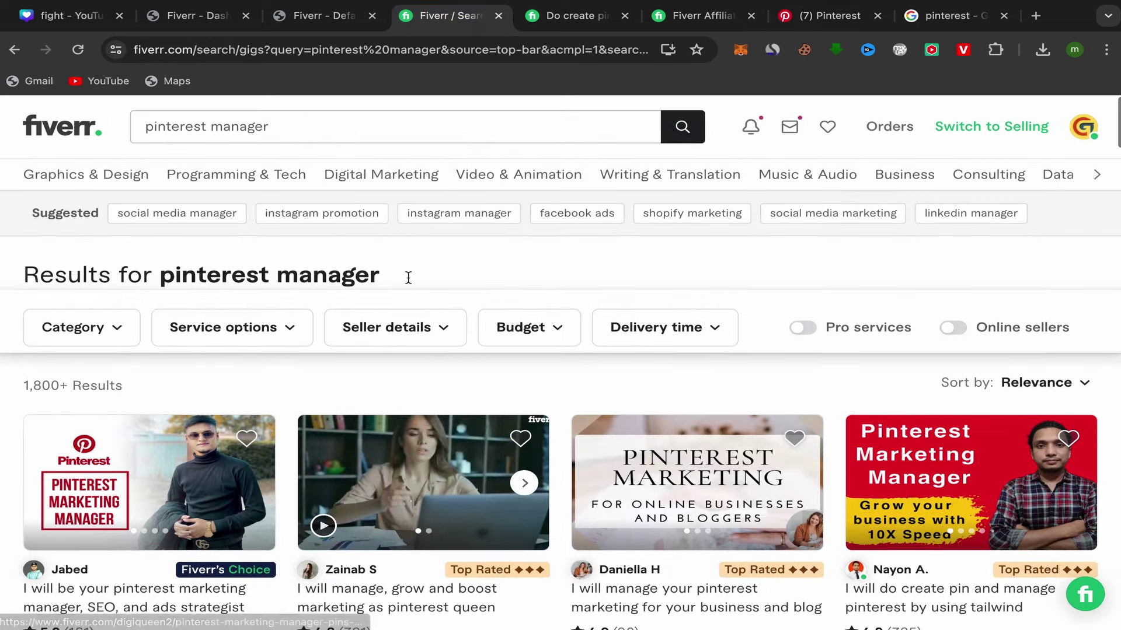
scroll(444, 401, down, 3)
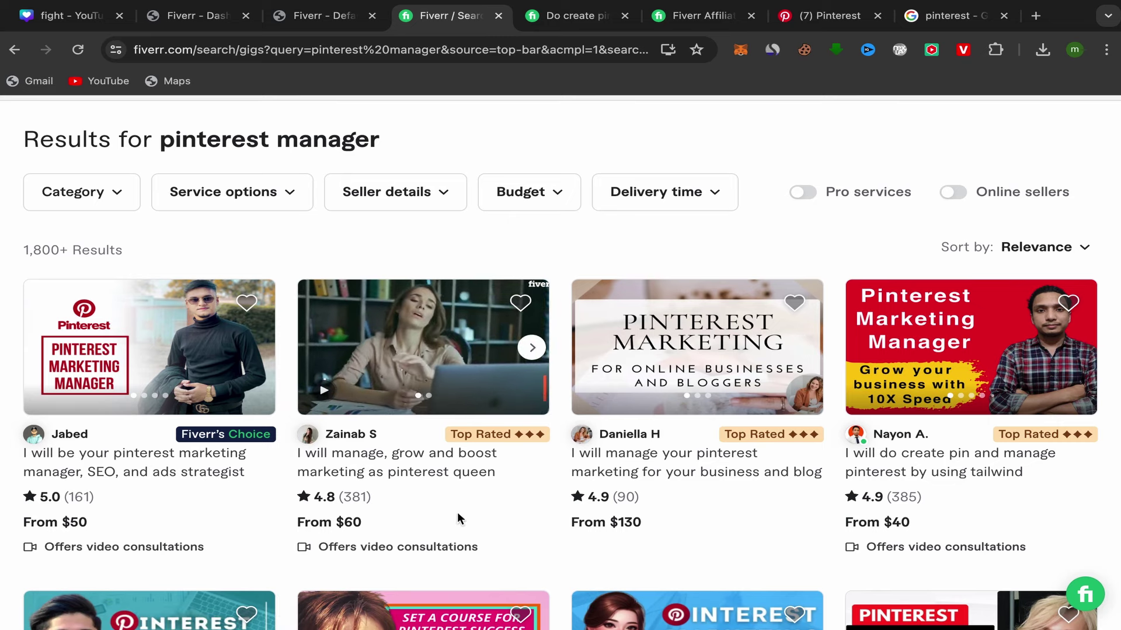
scroll(457, 512, down, 1)
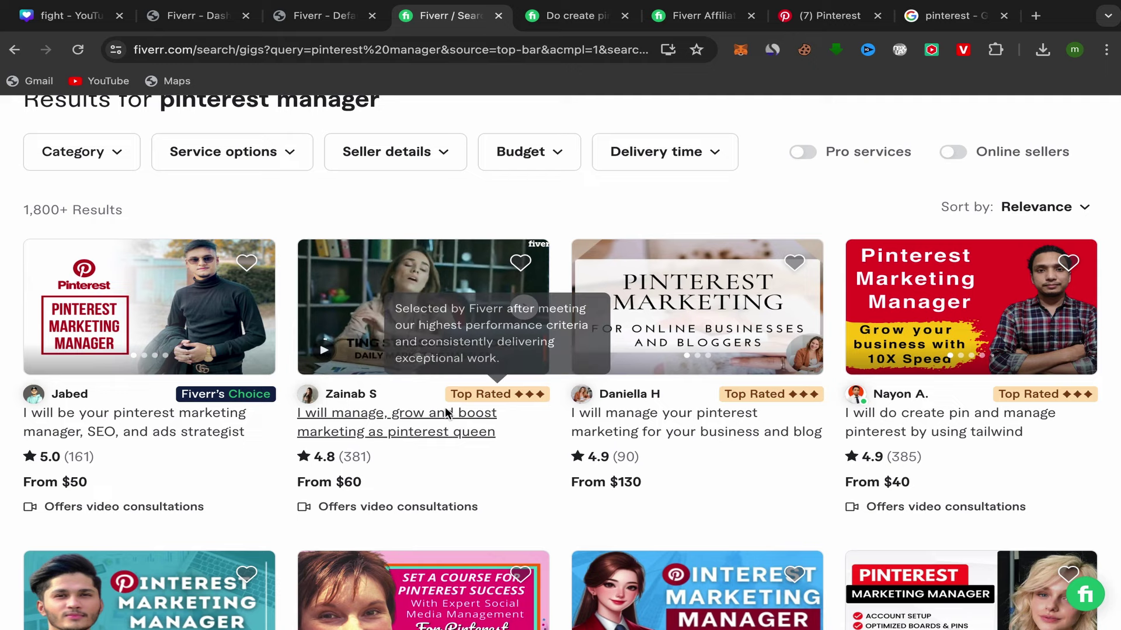
scroll(482, 466, down, 5)
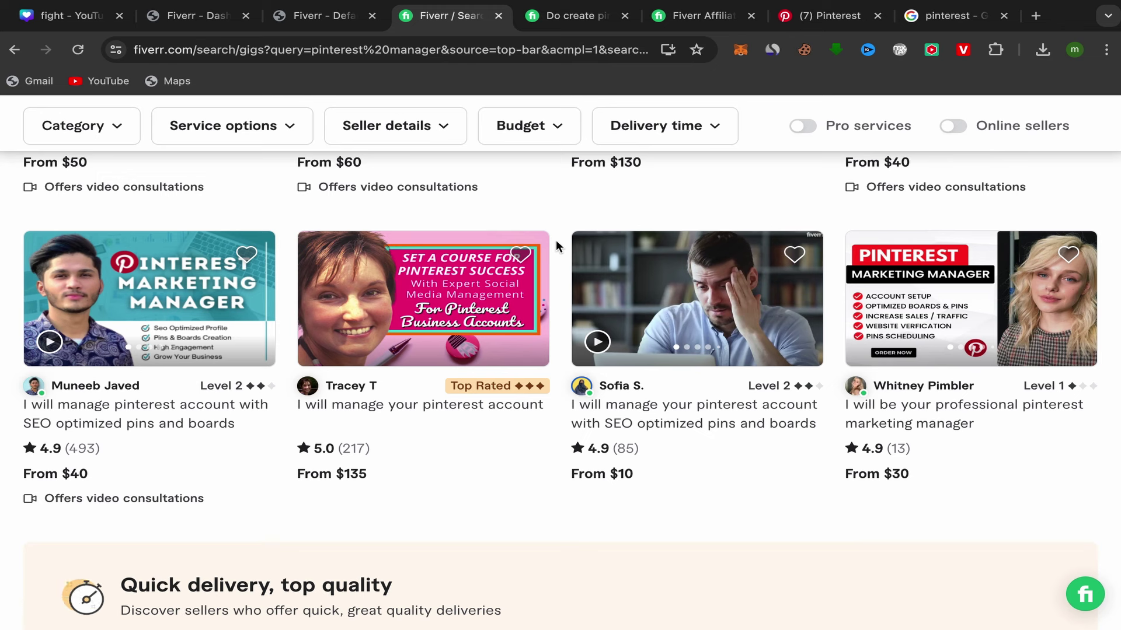
scroll(556, 240, up, 8)
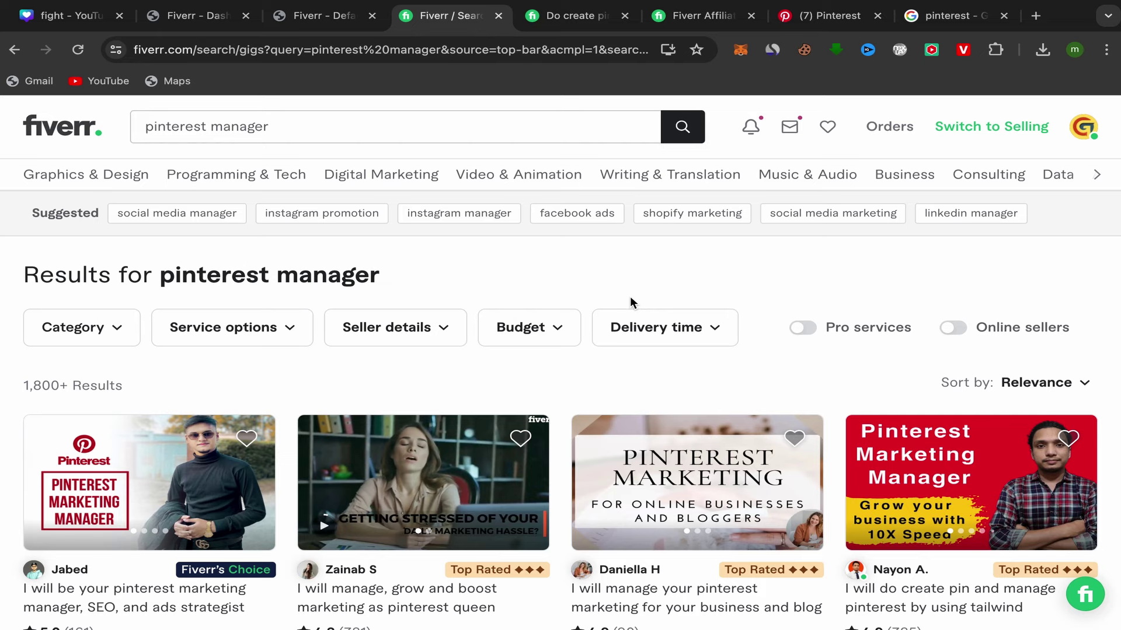
click(829, 15)
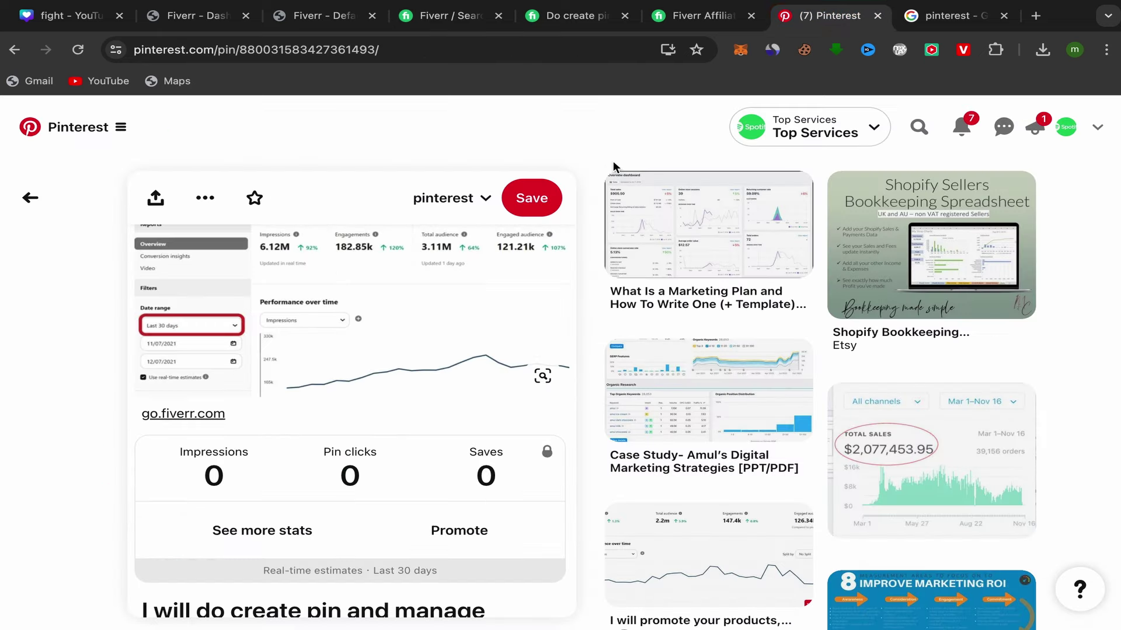